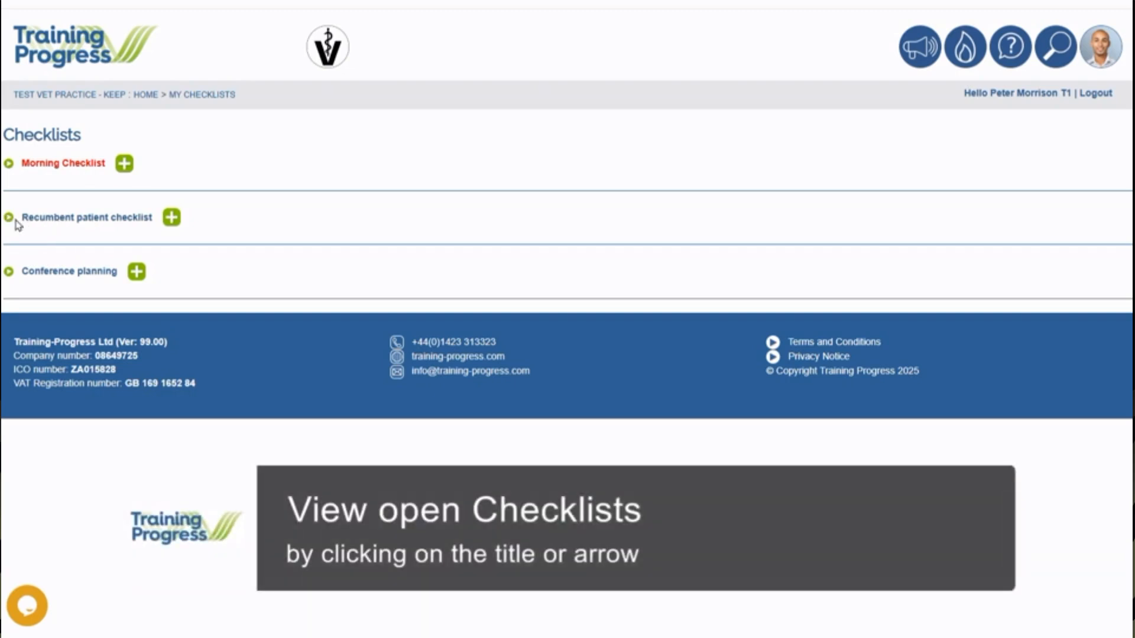
Step: View the open instances of the Recumbent patient checklist and collapse them again
left_click(41, 222)
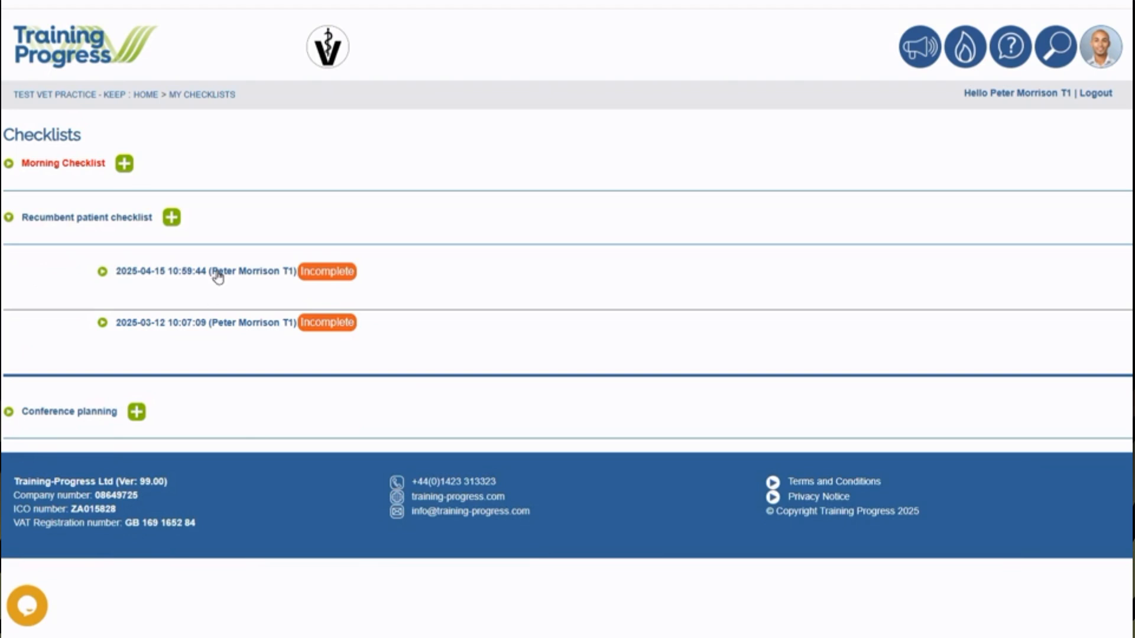
left_click(68, 219)
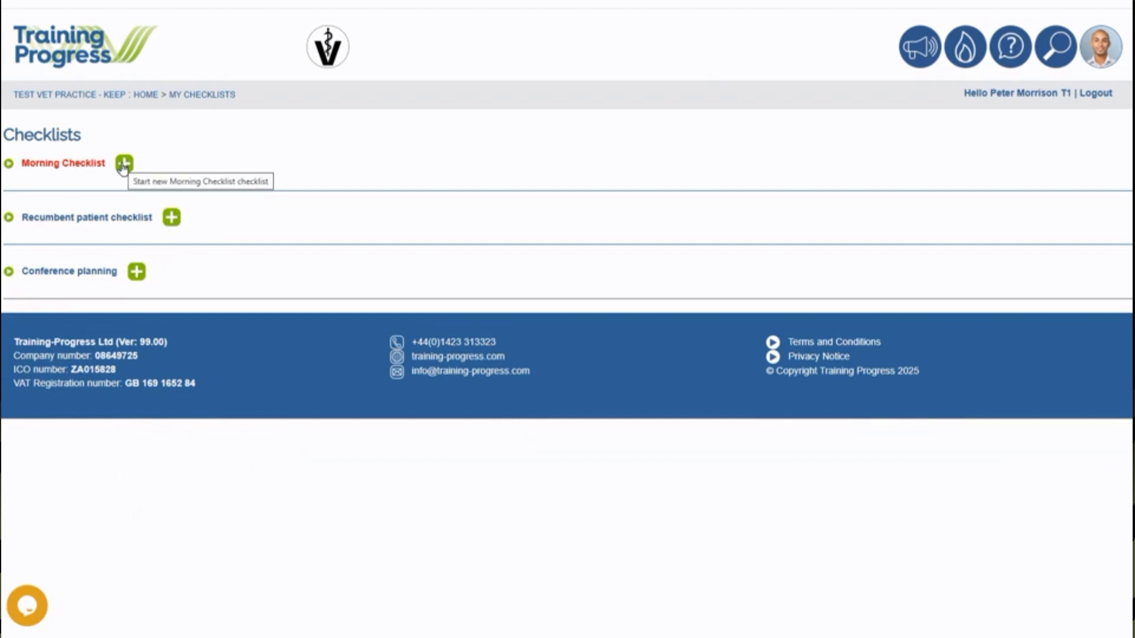
Step: Start a new Morning Checklist with the room set to Consult room and the shift set to Early
left_click(124, 165)
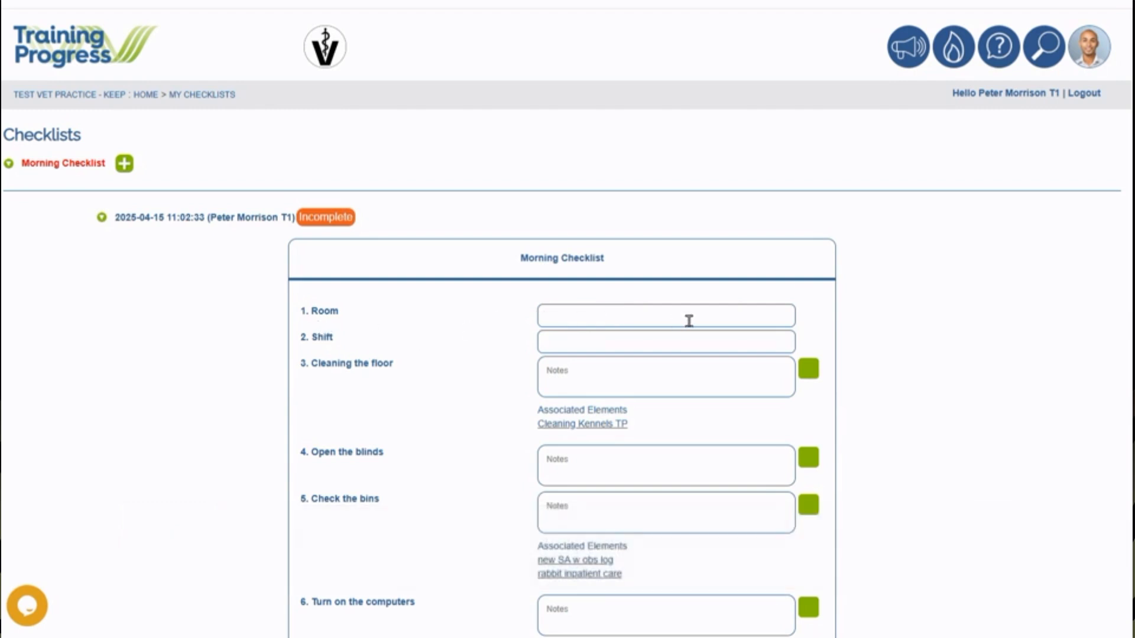
left_click(617, 316)
key("Down")
key("Return")
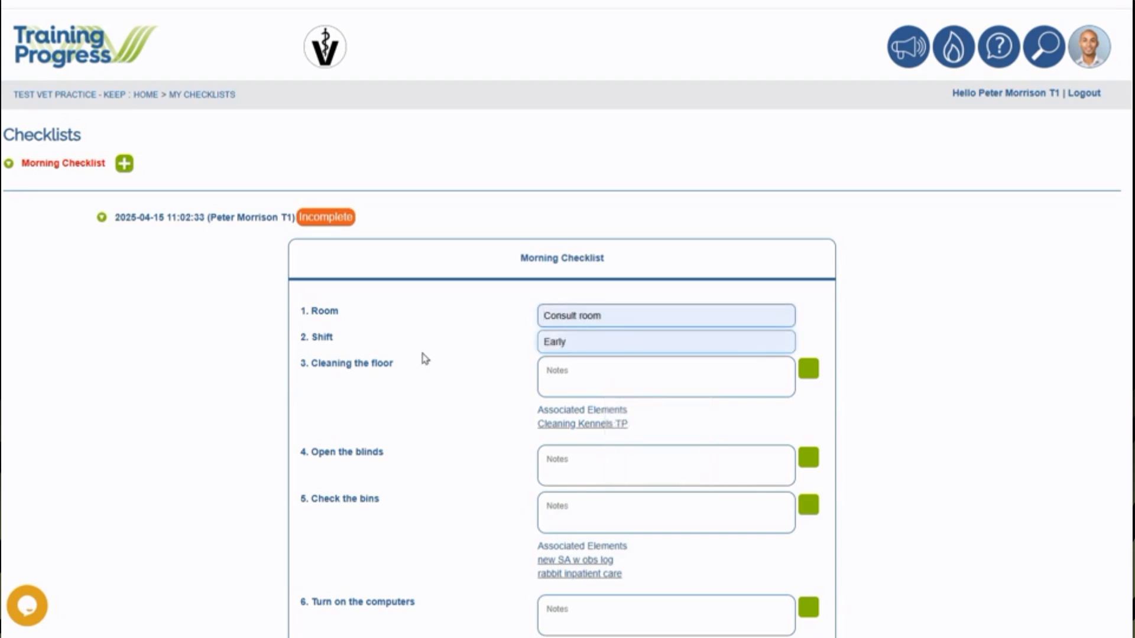
Step: Tick Cleaning the floor and Open the blinds as done, and add the note "Emptied last night" to Check the bins
left_click(808, 369)
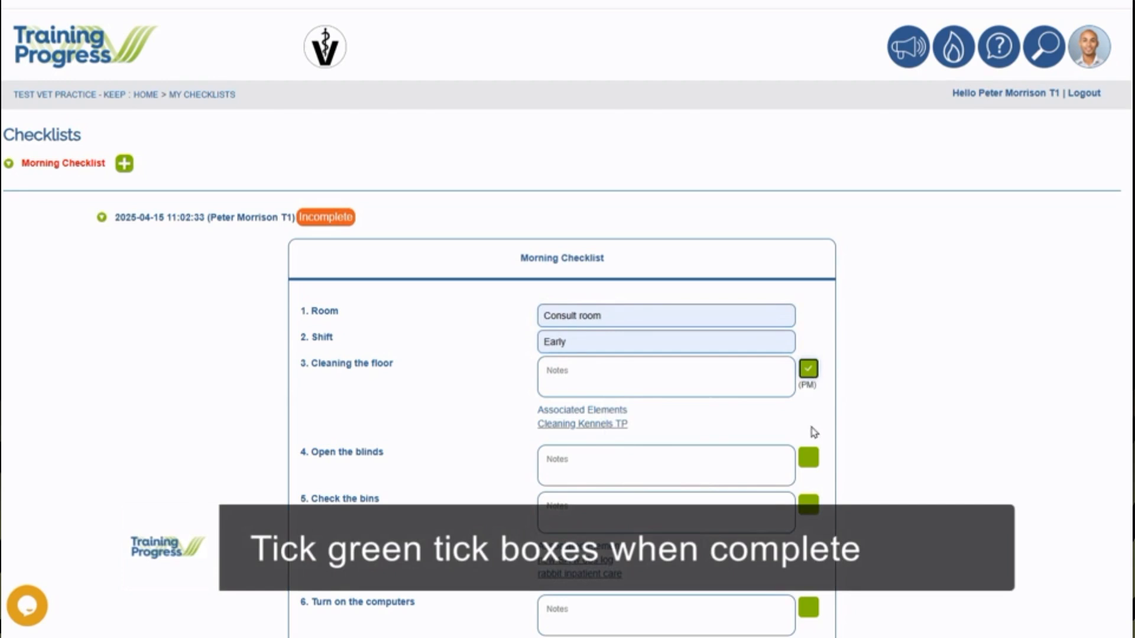
left_click(808, 458)
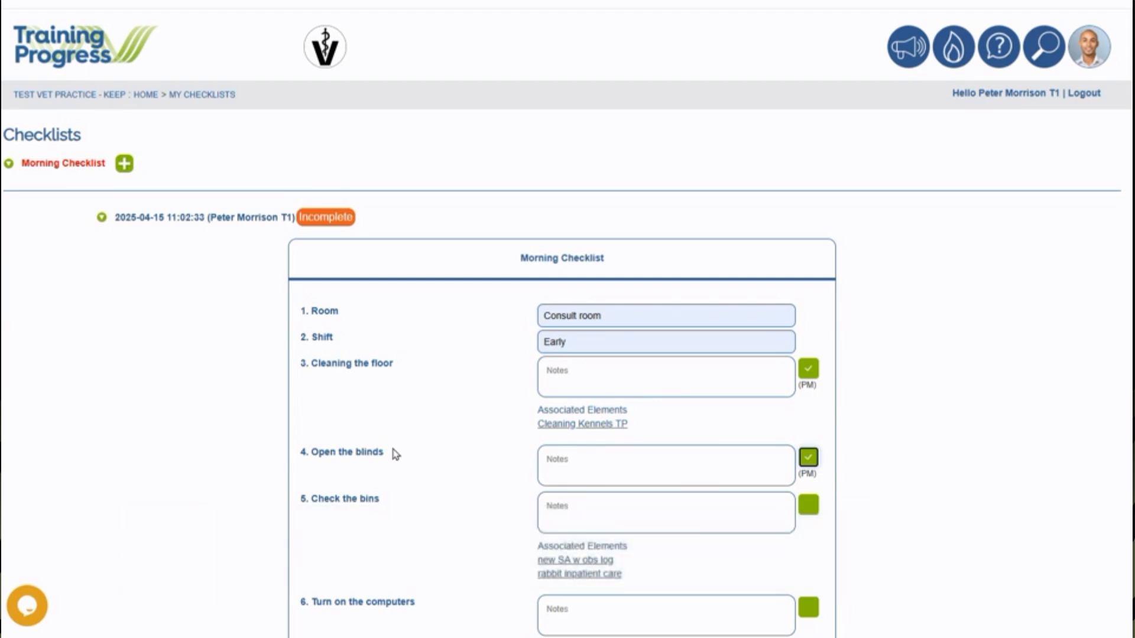
scroll(404, 433, "down", 1)
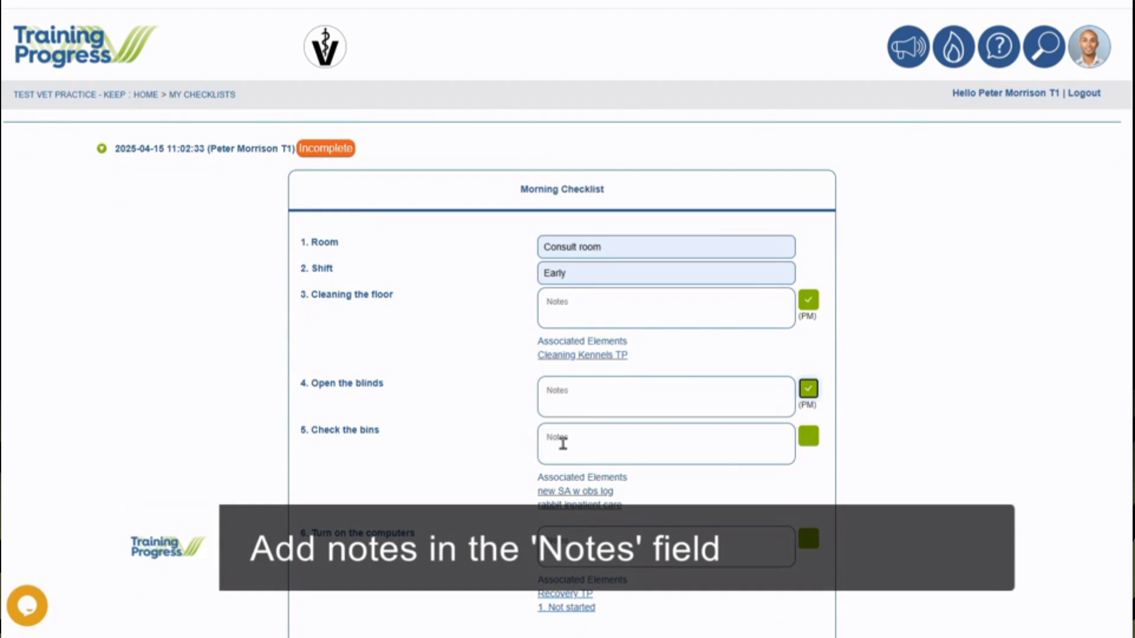
left_click(562, 443)
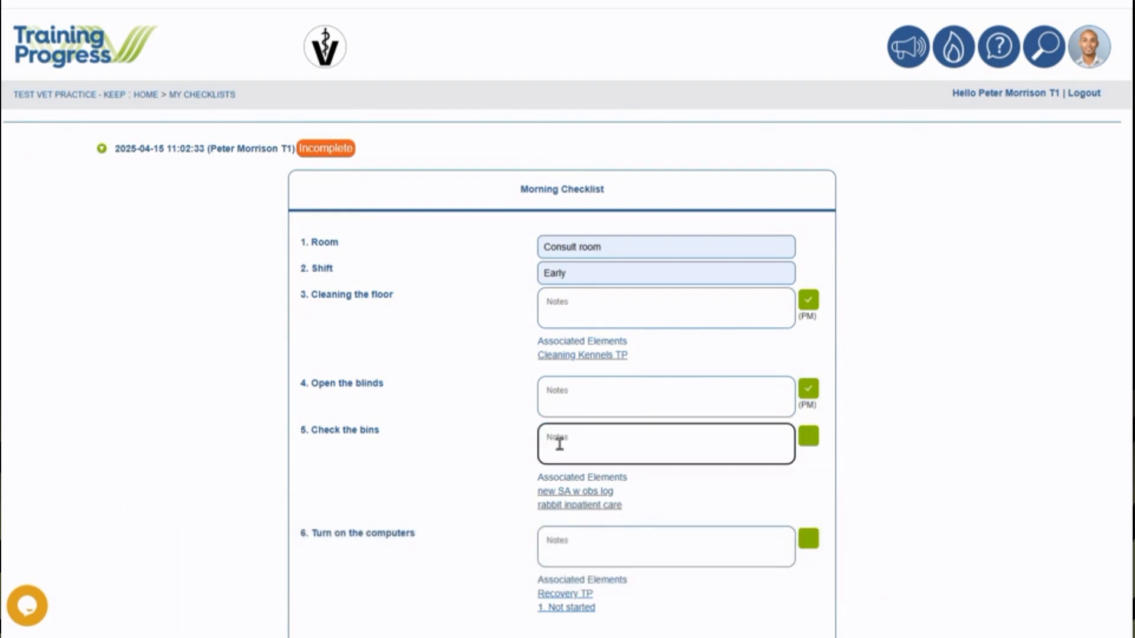
type("Emptied last night")
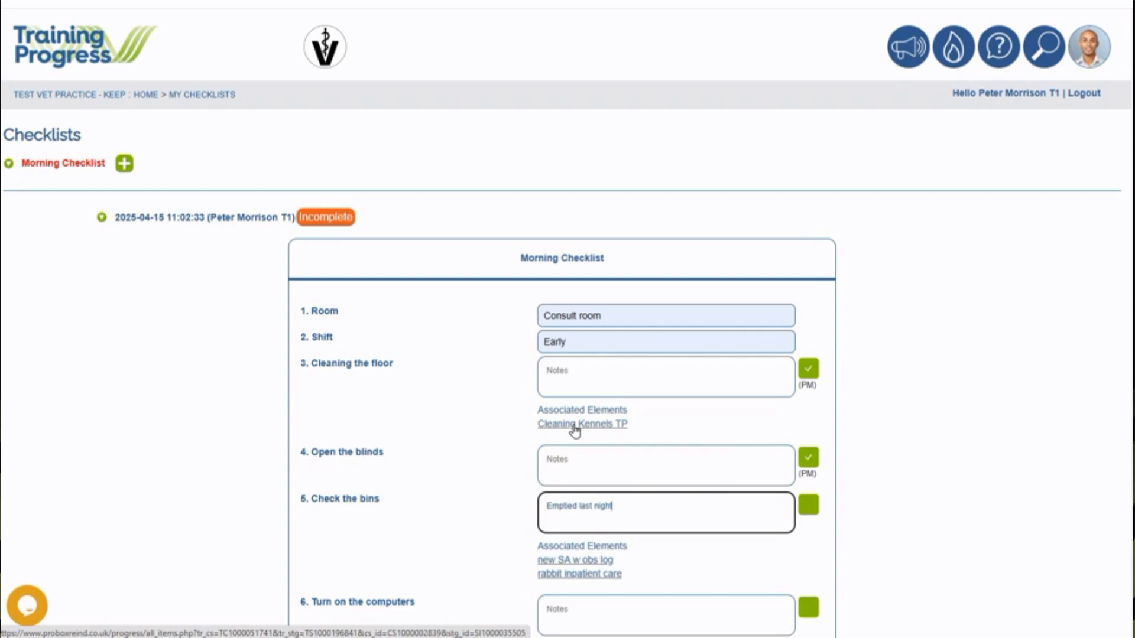
Step: View the Cleaning Kennels TP element associated with Cleaning the floor, and save the changes to the Morning Checklist
left_click(575, 427)
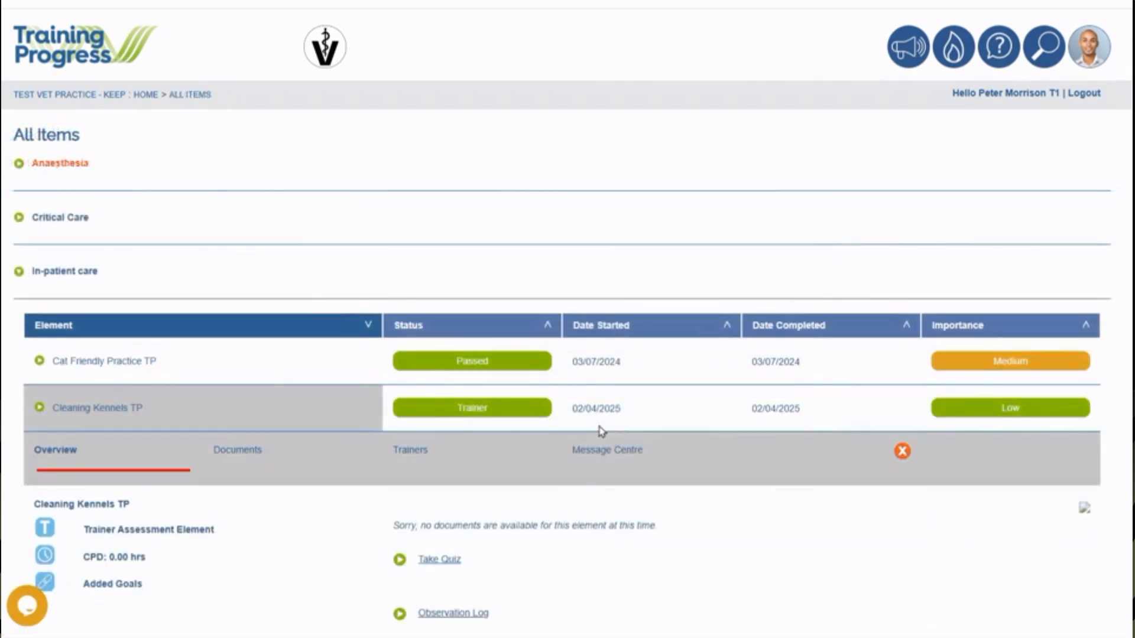
scroll(634, 471, "down", 2)
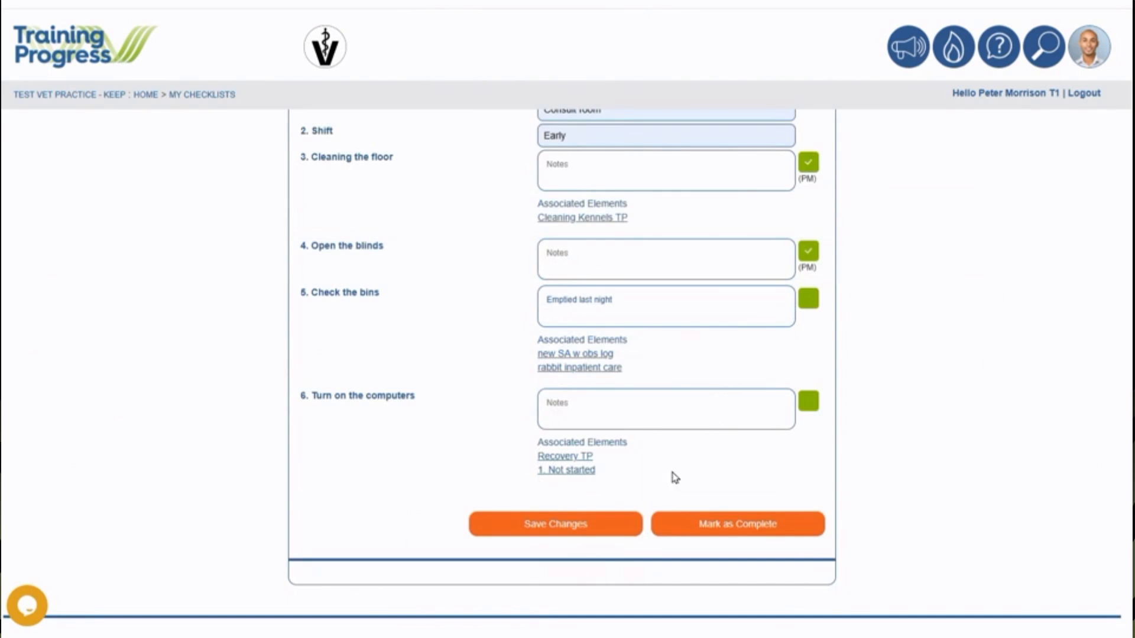
left_click(550, 528)
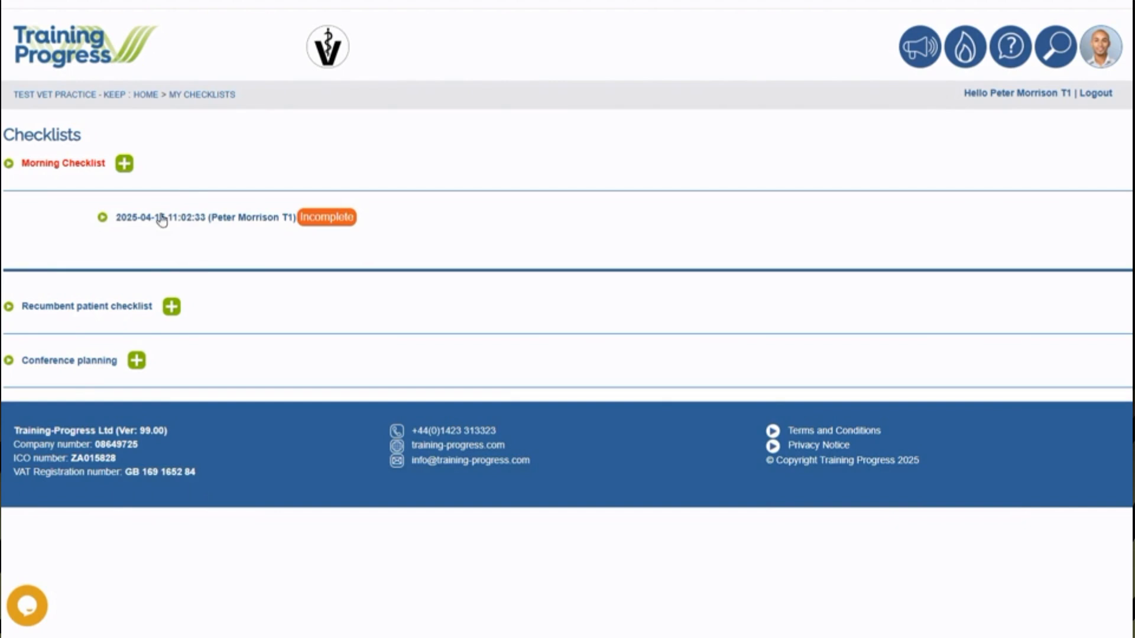
Step: Complete the saved Morning Checklist instance with Turn on the computers ticked, and view the checklist PDF
left_click(129, 219)
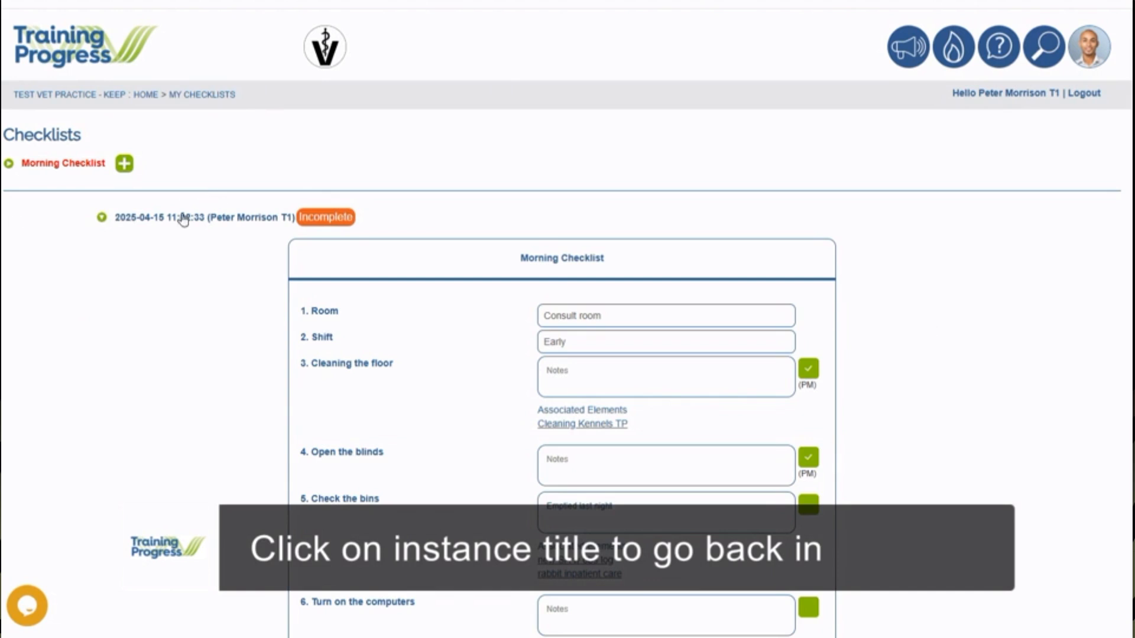
scroll(954, 322, "down", 5)
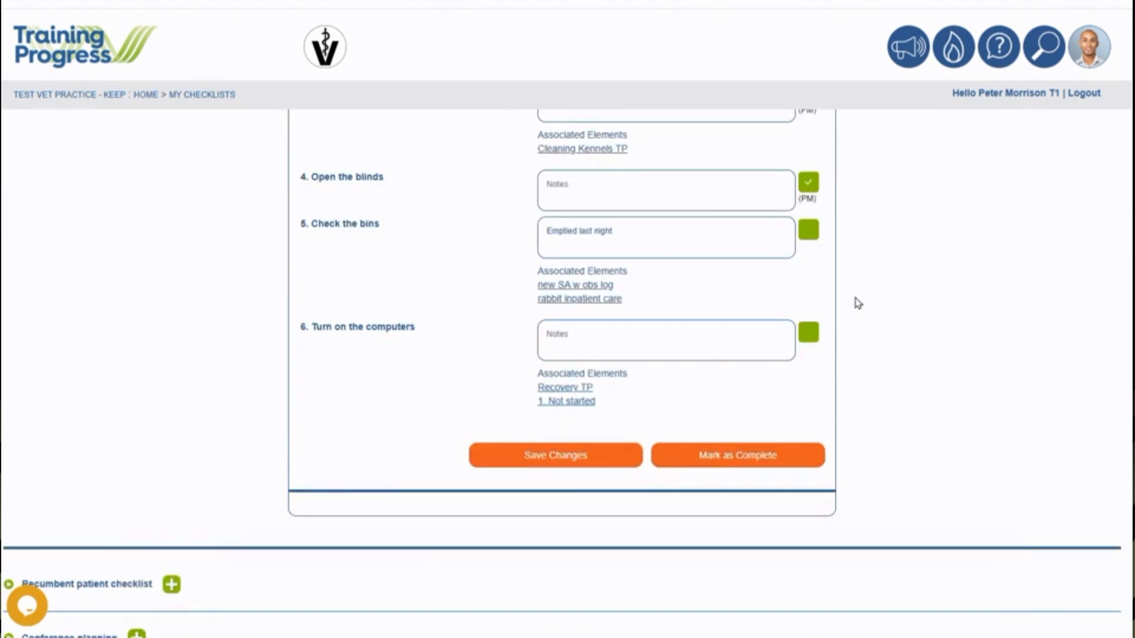
left_click(808, 332)
left_click(730, 456)
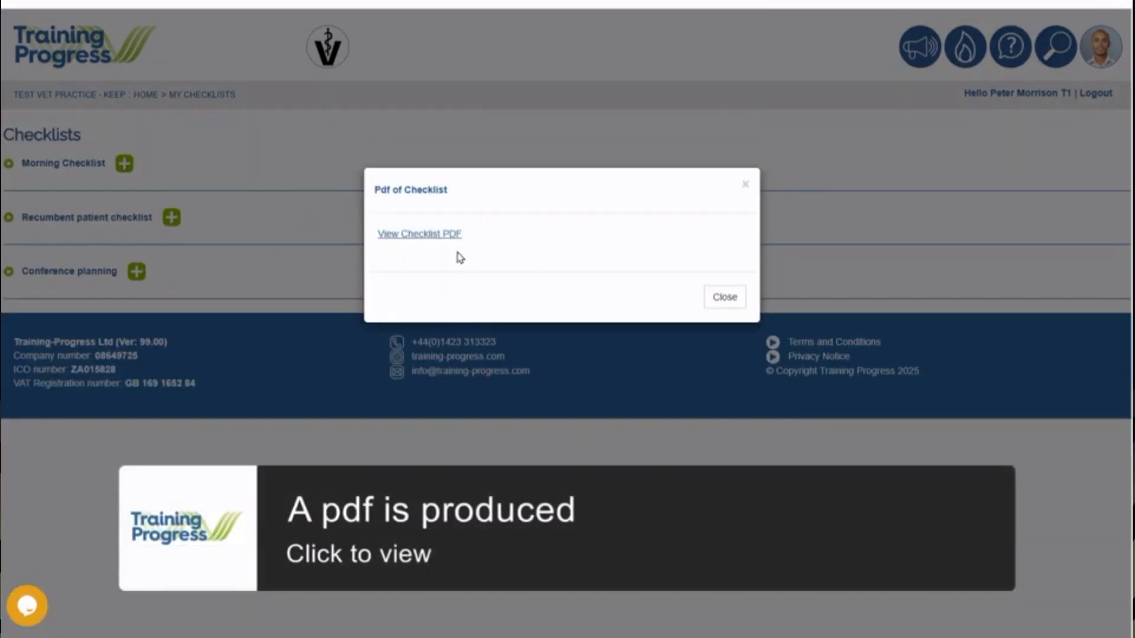
left_click(429, 234)
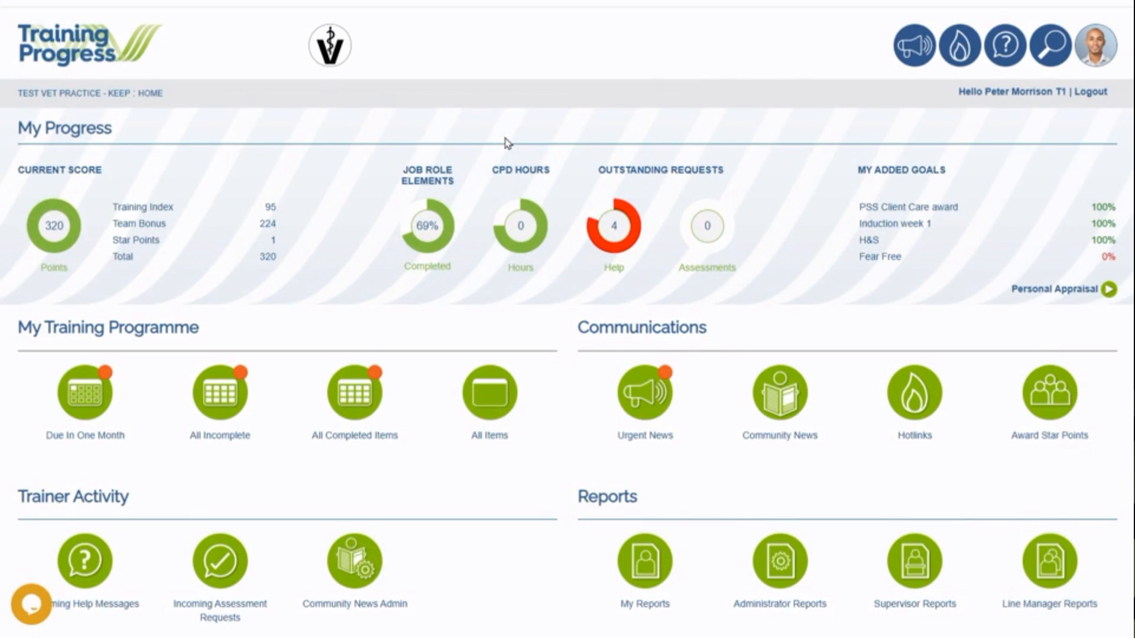
Step: Open Checklist Admin from the supervisor activities on the home page
scroll(523, 143, "down", 5)
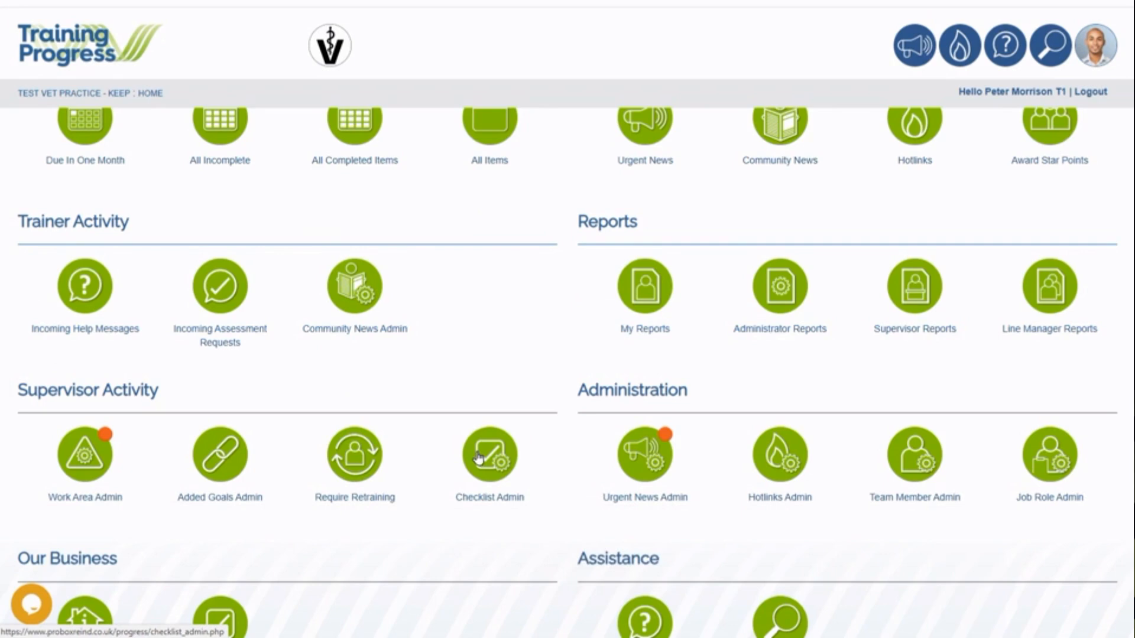
left_click(479, 457)
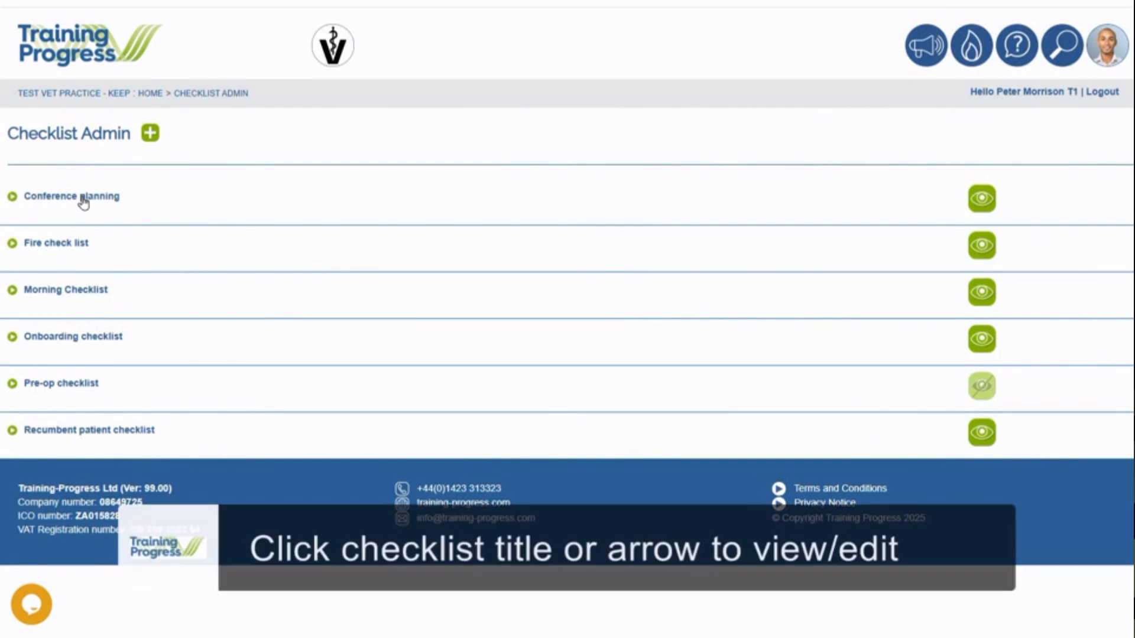
Step: Examine the access settings and the report of the Conference planning checklist, and close it
left_click(53, 204)
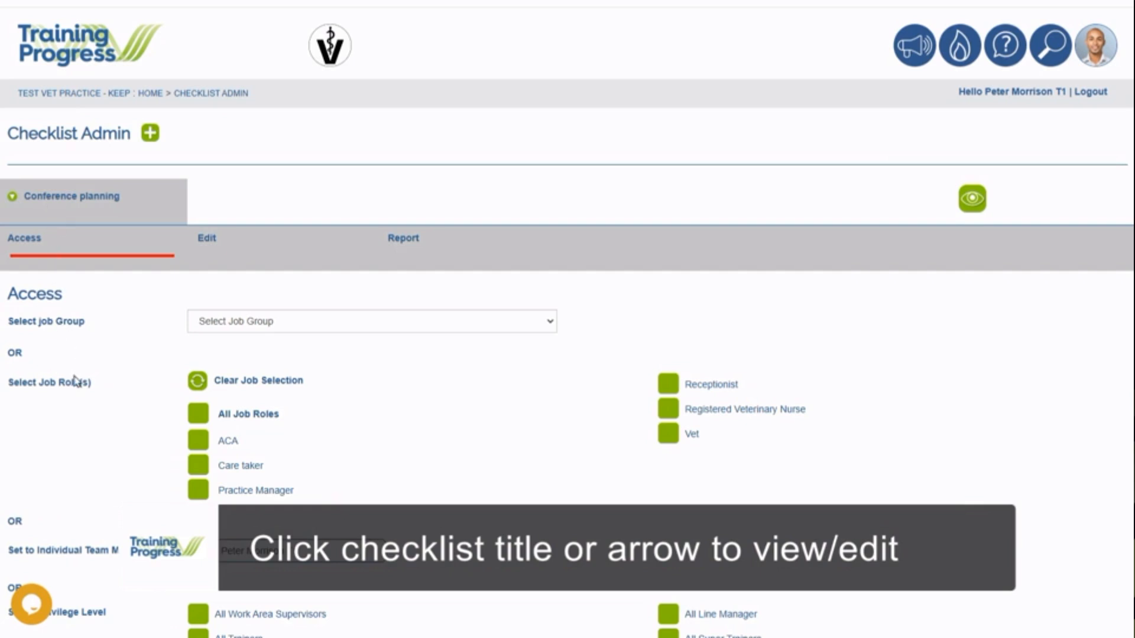
scroll(112, 420, "down", 5)
scroll(112, 421, "up", 5)
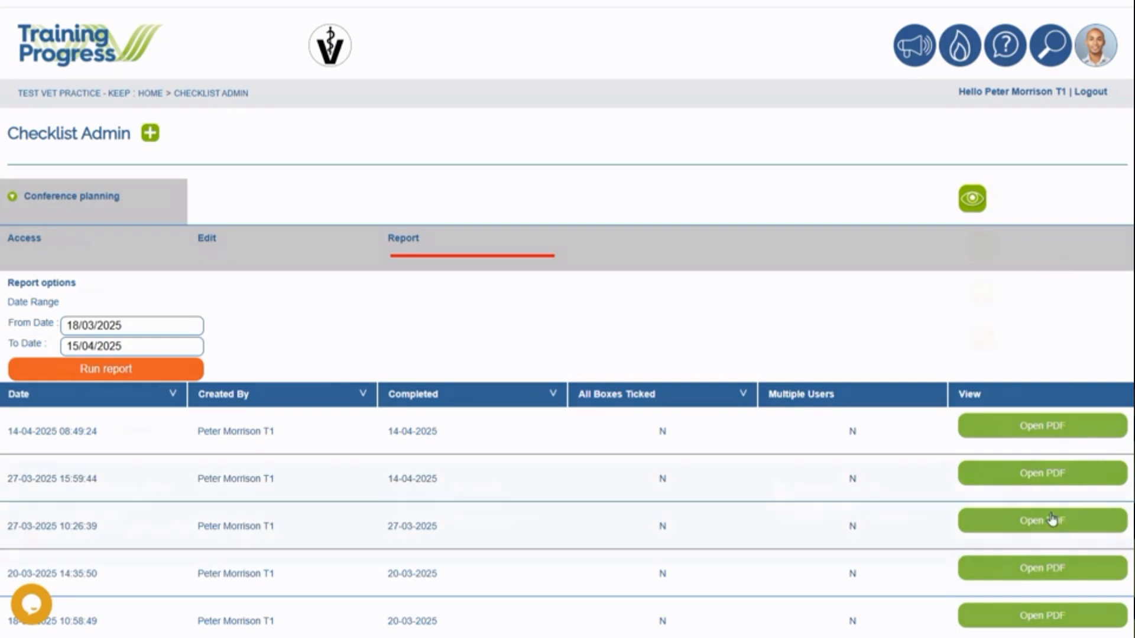
left_click(282, 210)
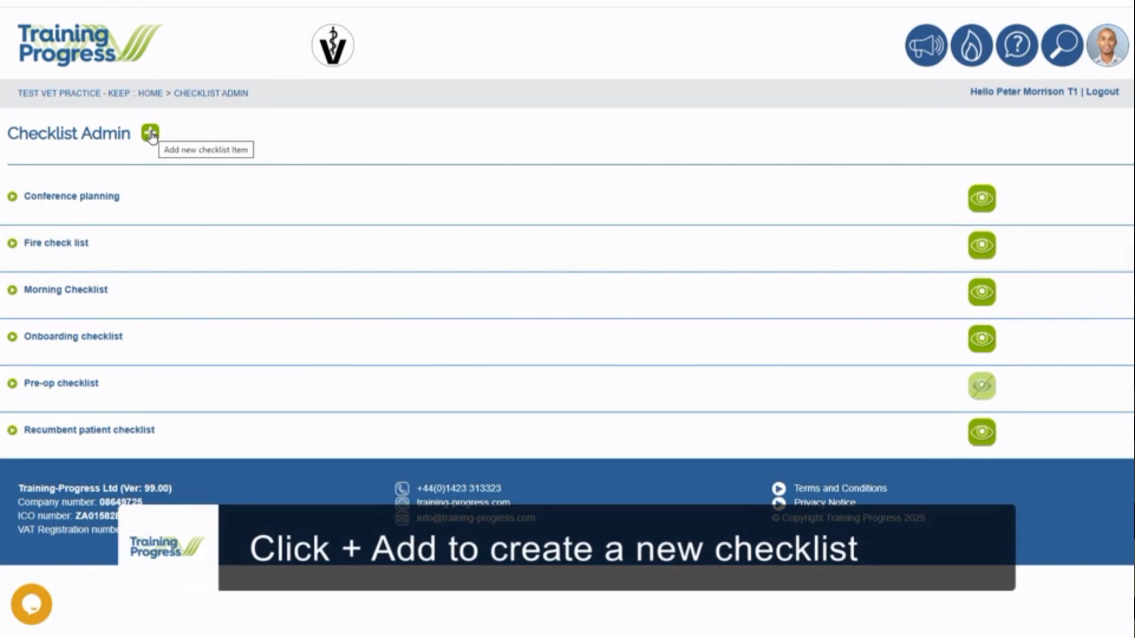
Step: Add a new checklist titled "Reception End of Day"
left_click(151, 134)
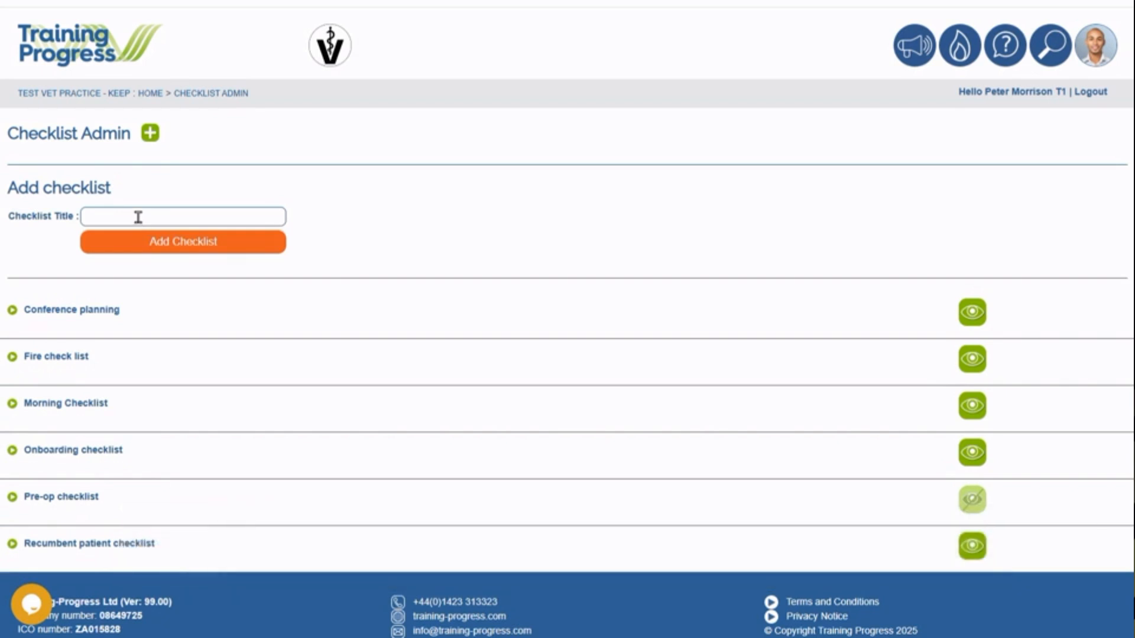
left_click(138, 216)
type("Reception End of Day")
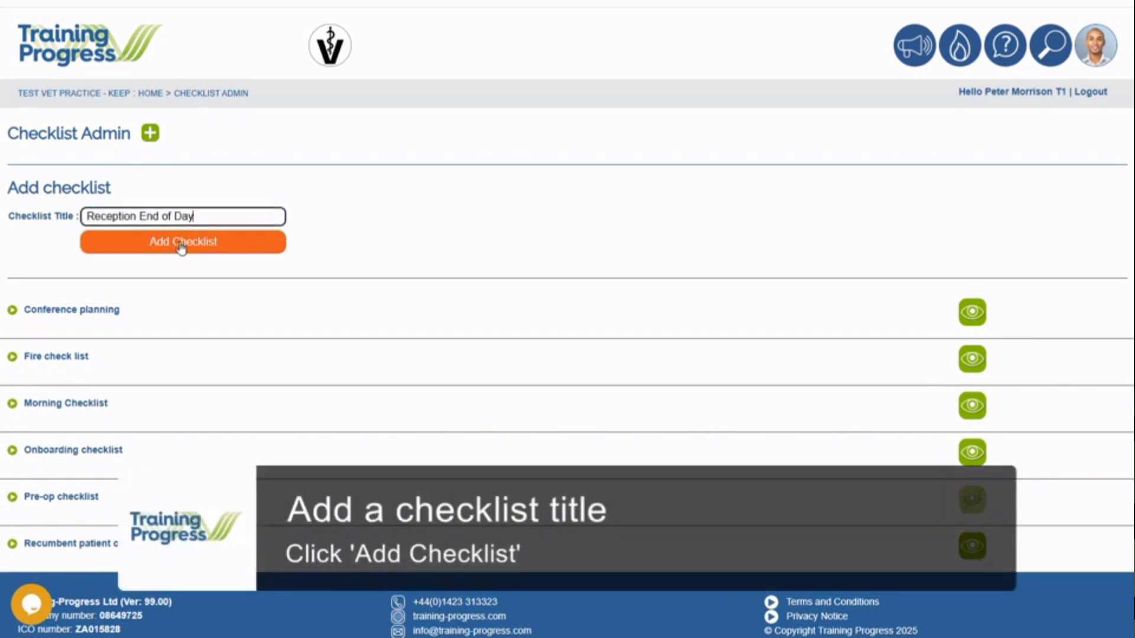
left_click(181, 242)
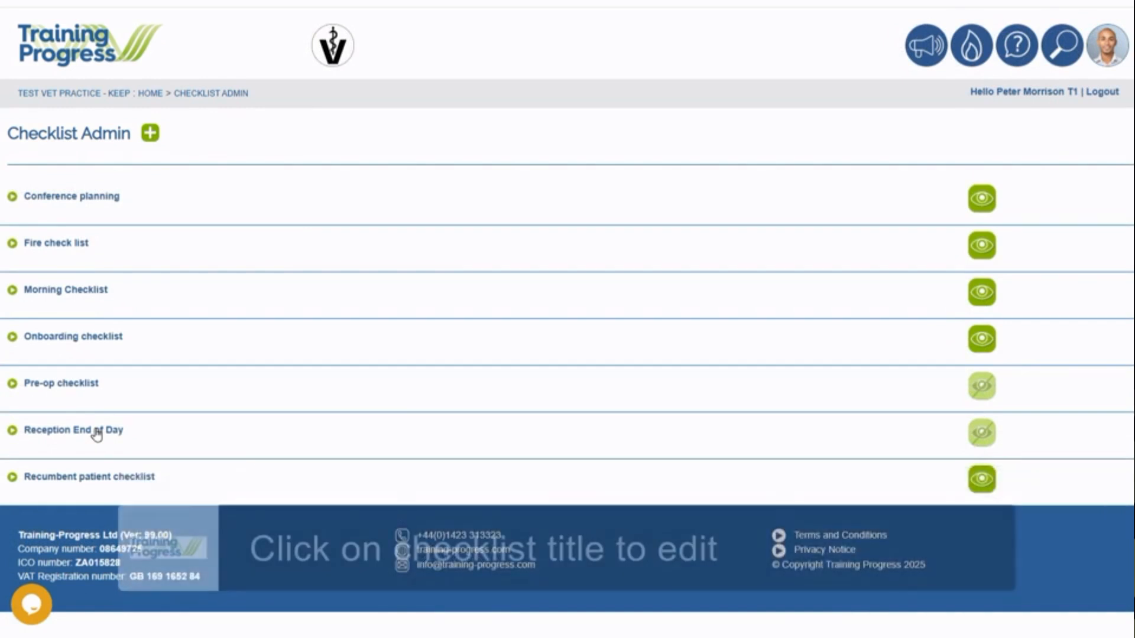
Step: Give the Clinical job group and the Receptionist role access to the Reception End of Day checklist, with the individual team member option cleared
left_click(96, 435)
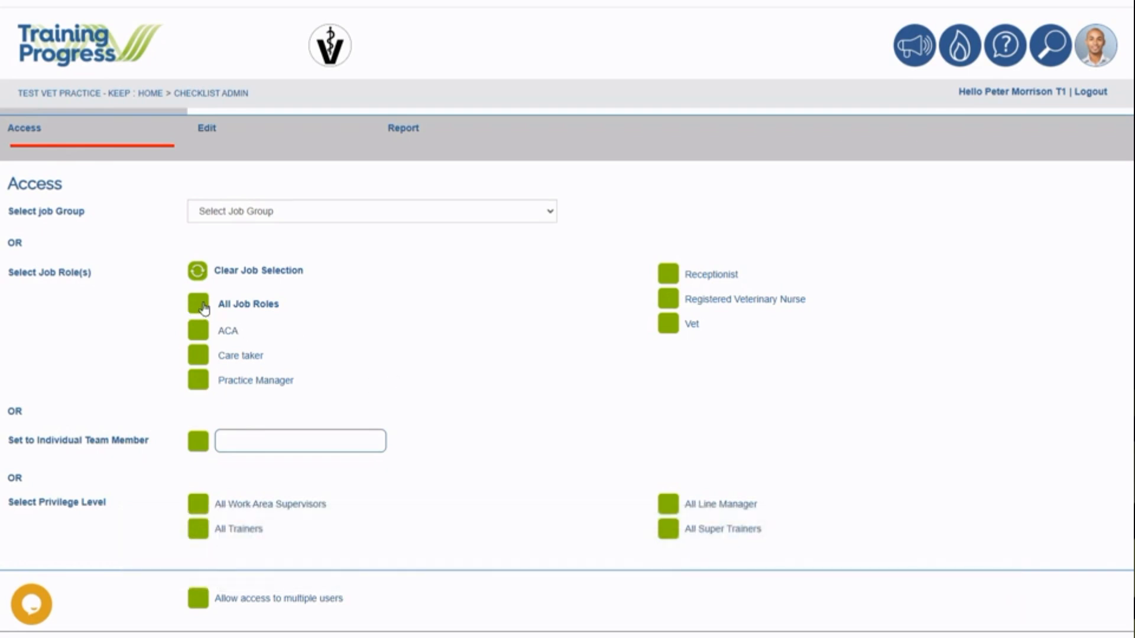
left_click(551, 213)
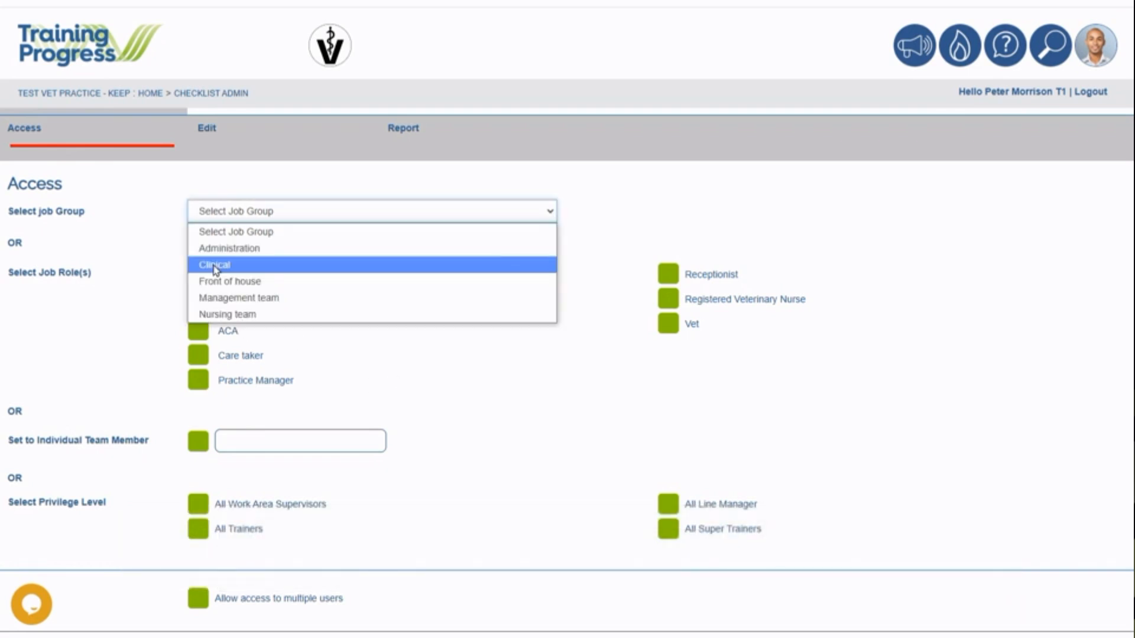
left_click(215, 266)
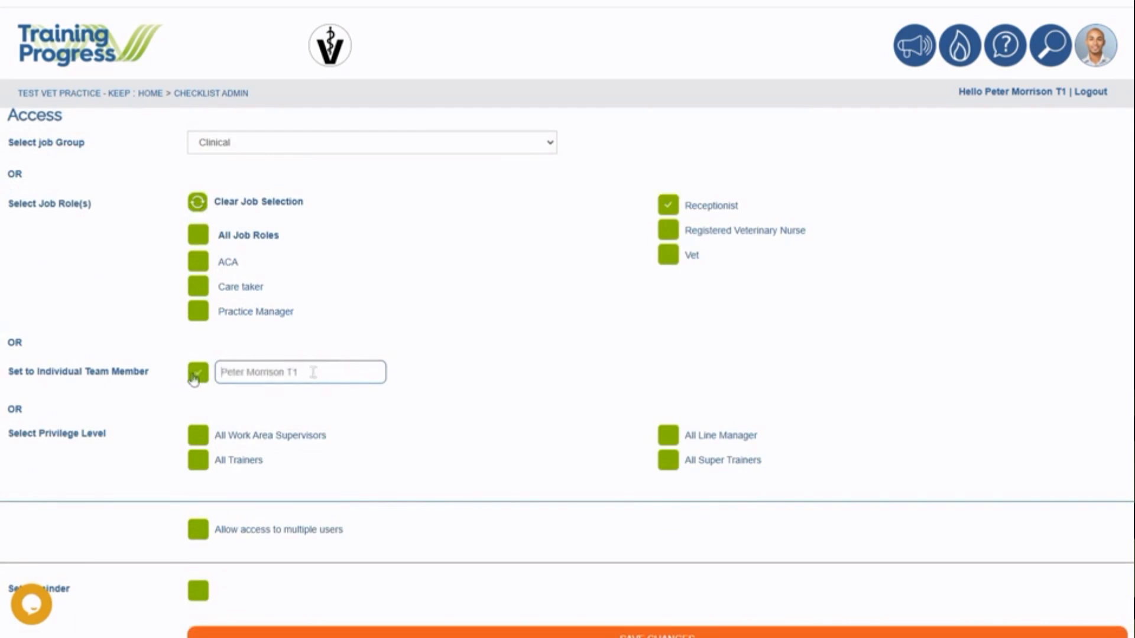
left_click(195, 377)
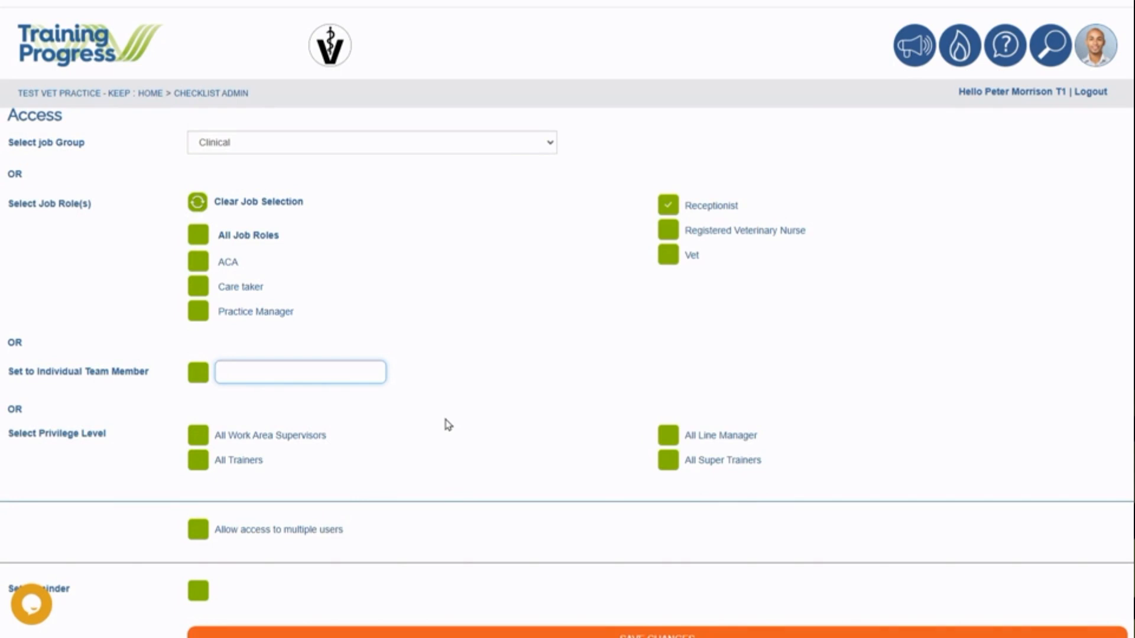
Step: Allow multiple users to access the Reception End of Day checklist and enable its reminder
scroll(469, 339, "down", 2)
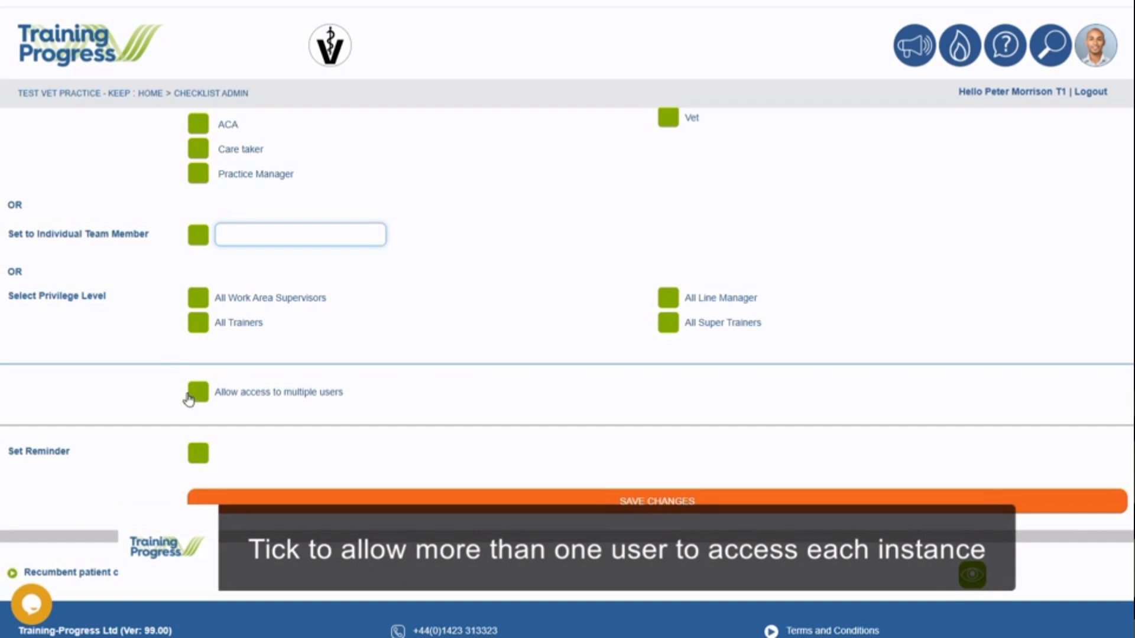
left_click(195, 394)
scroll(477, 367, "down", 1)
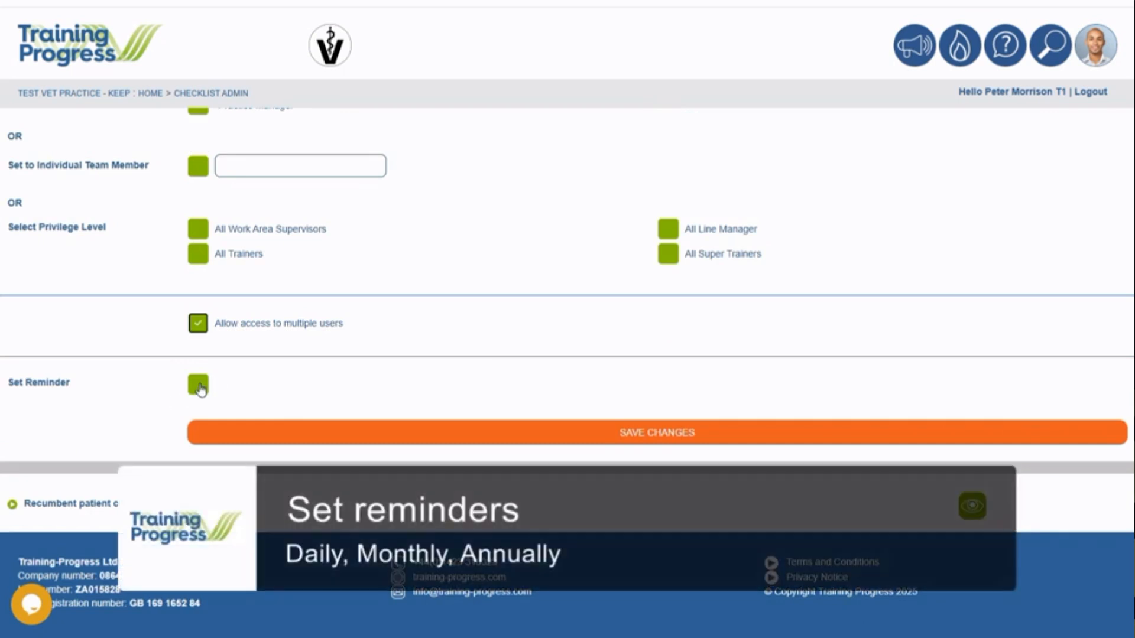
left_click(199, 386)
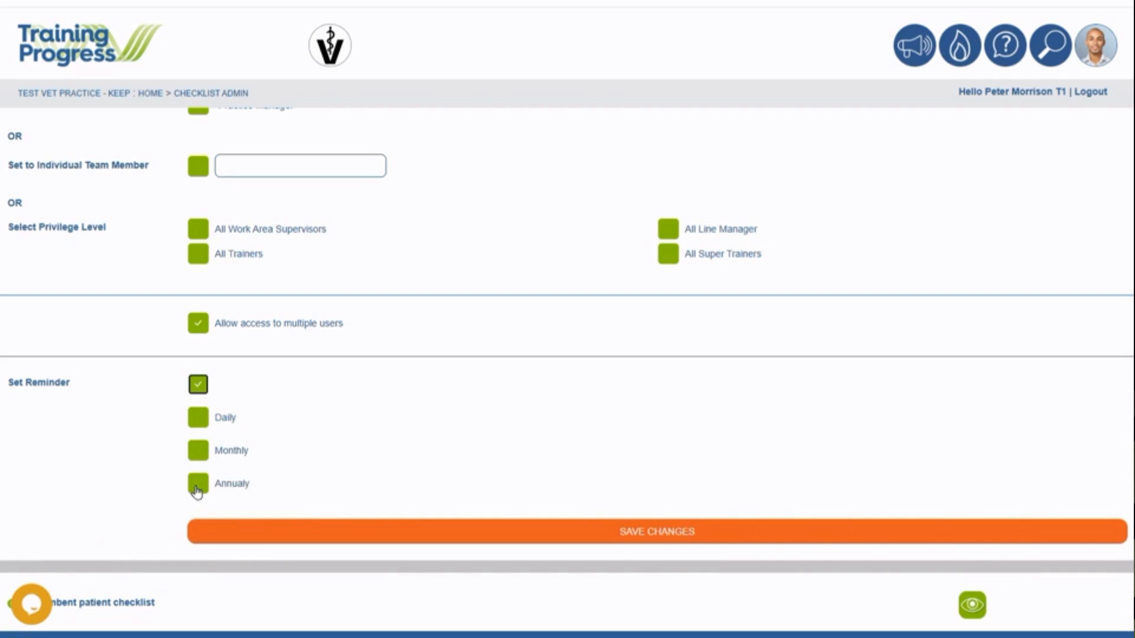
left_click(199, 420)
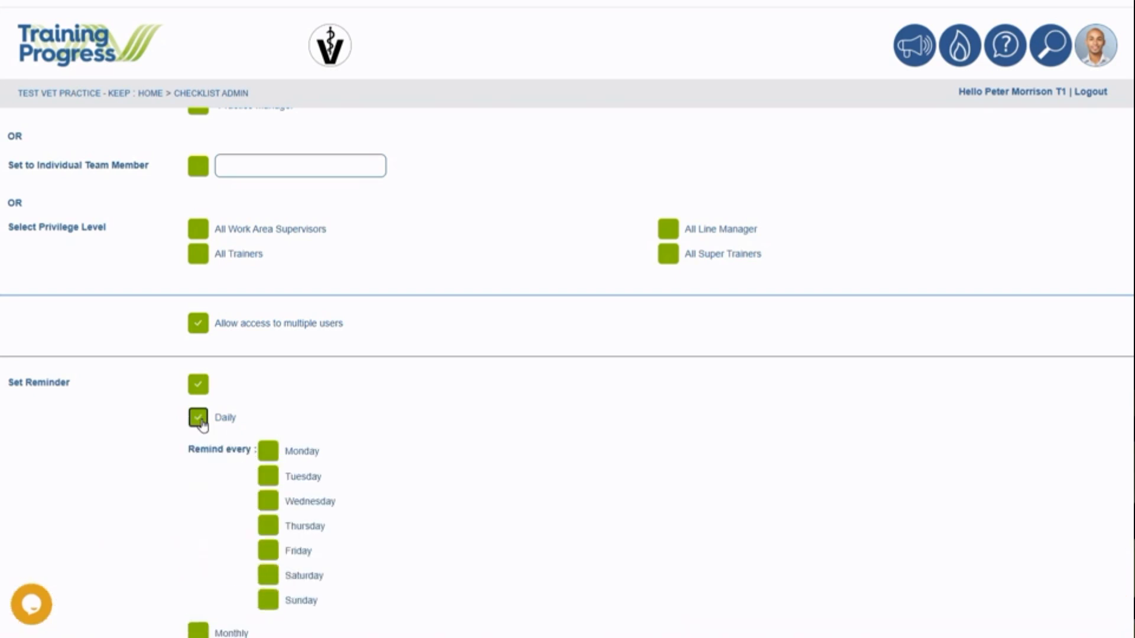
scroll(416, 468, "down", 1)
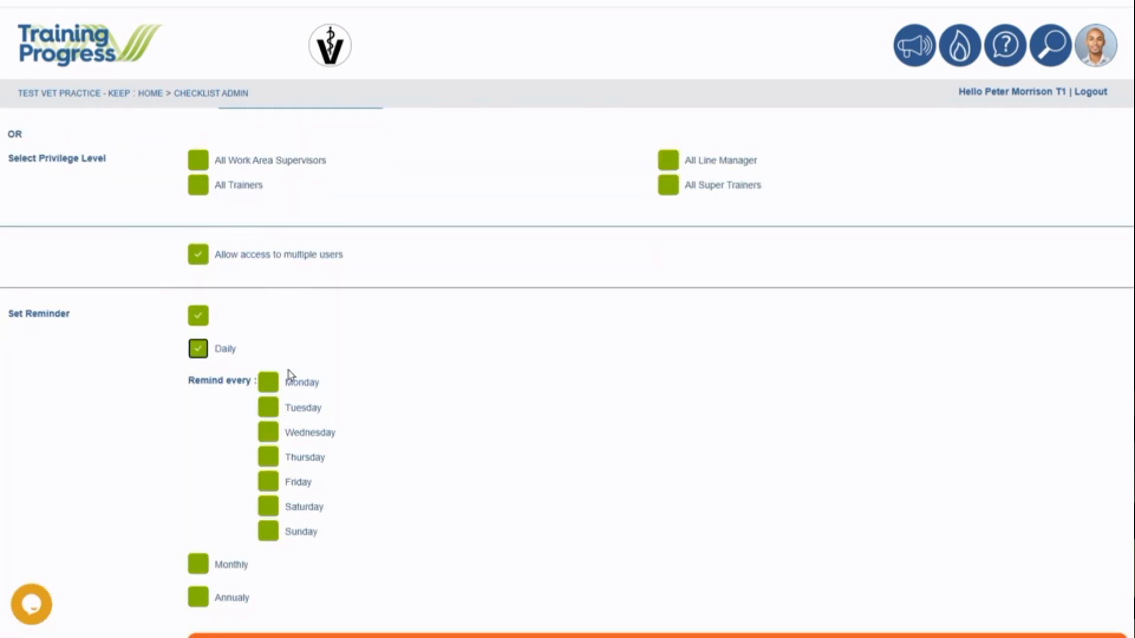
left_click(198, 348)
left_click(198, 382)
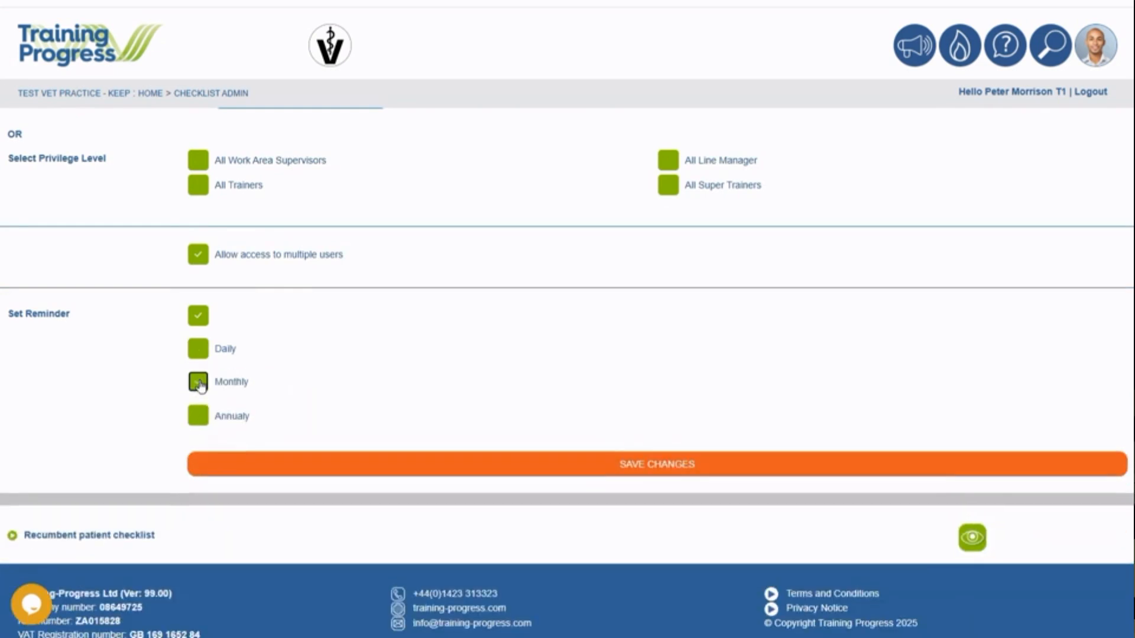
left_click(367, 417)
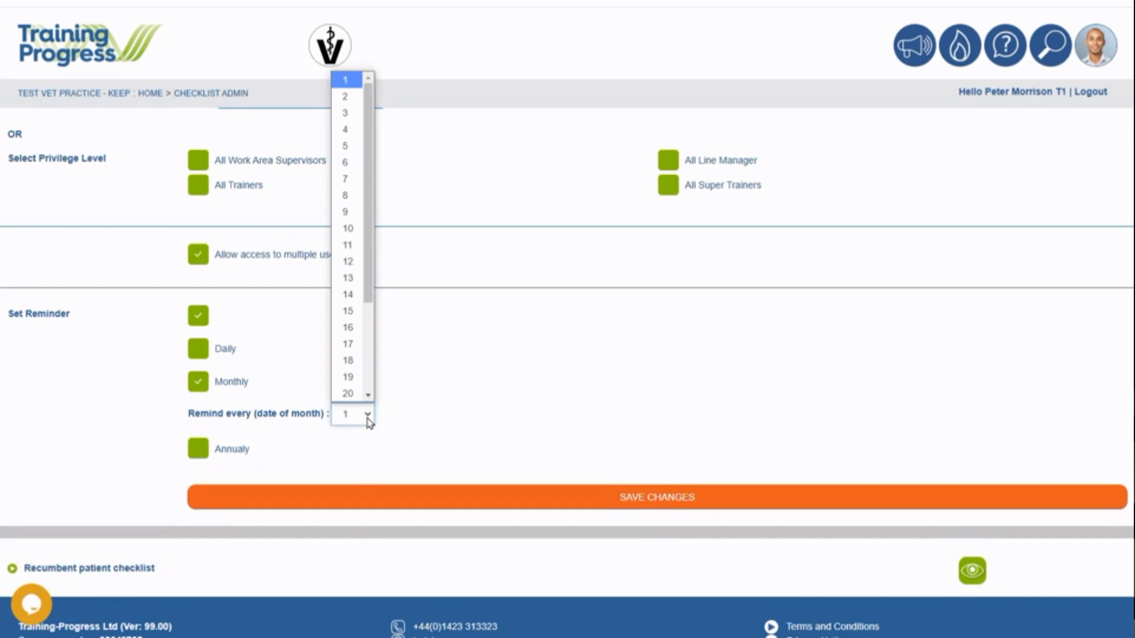
left_click(367, 417)
Step: Set the Reception End of Day reminder to annual with the date 08/06/2025
left_click(198, 448)
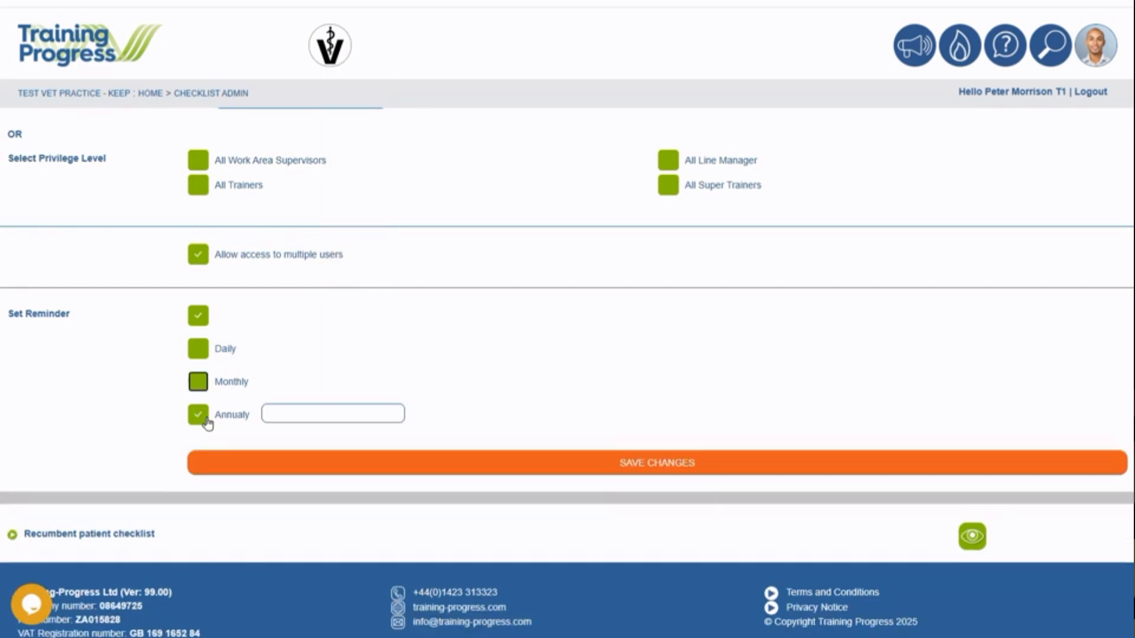
left_click(303, 412)
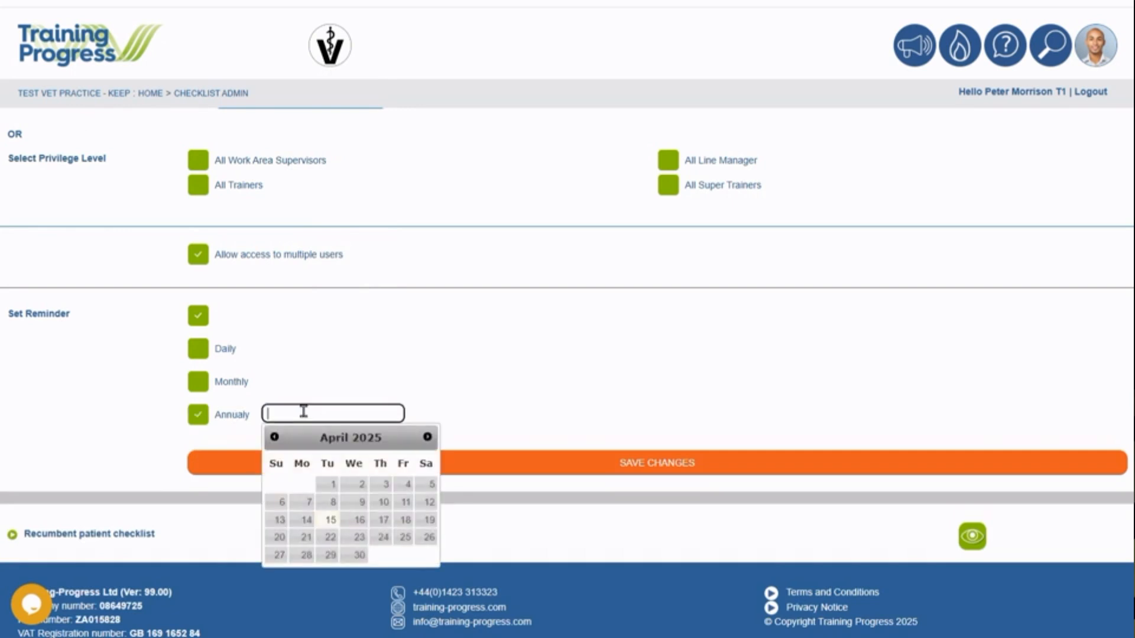
left_click(427, 437)
left_click(427, 438)
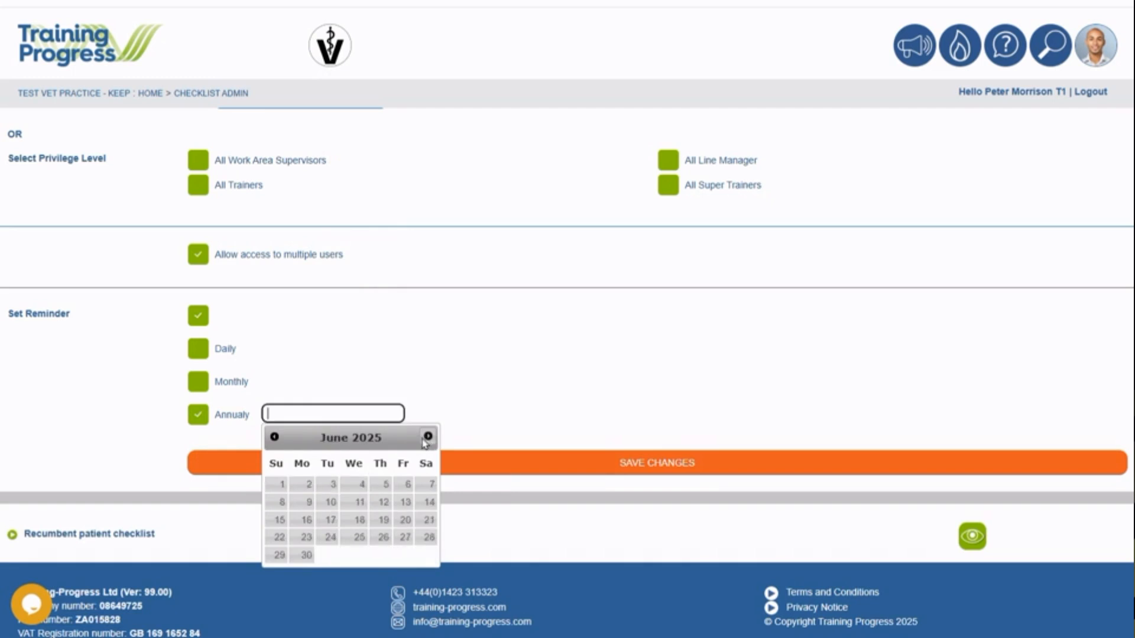
left_click(282, 502)
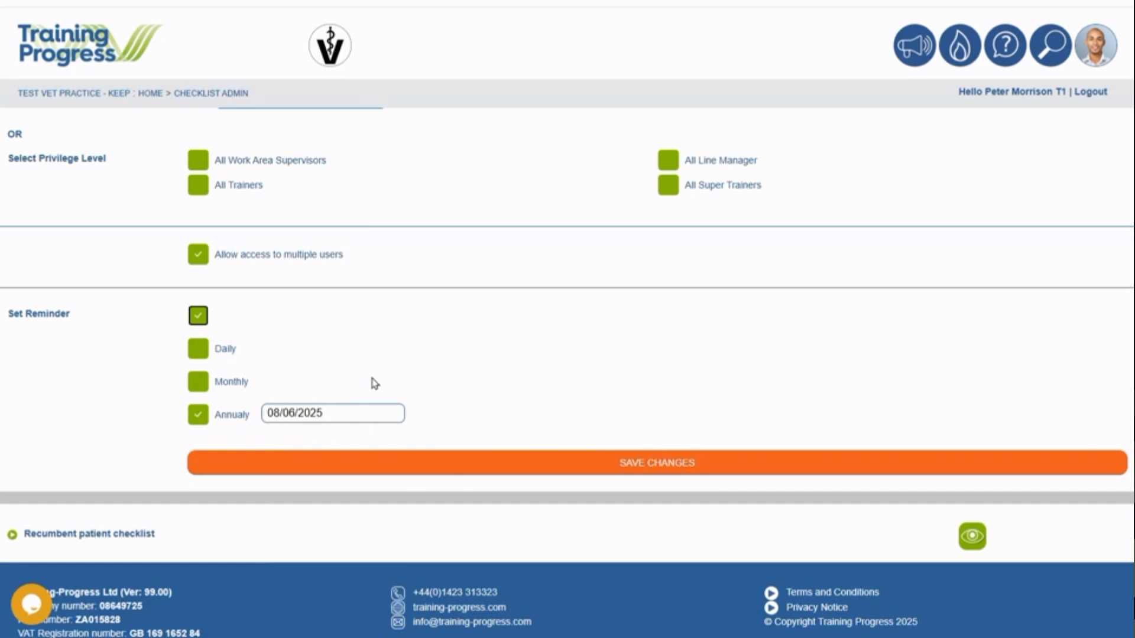
Step: Turn off the reminder and save the checklist's access settings
left_click(199, 316)
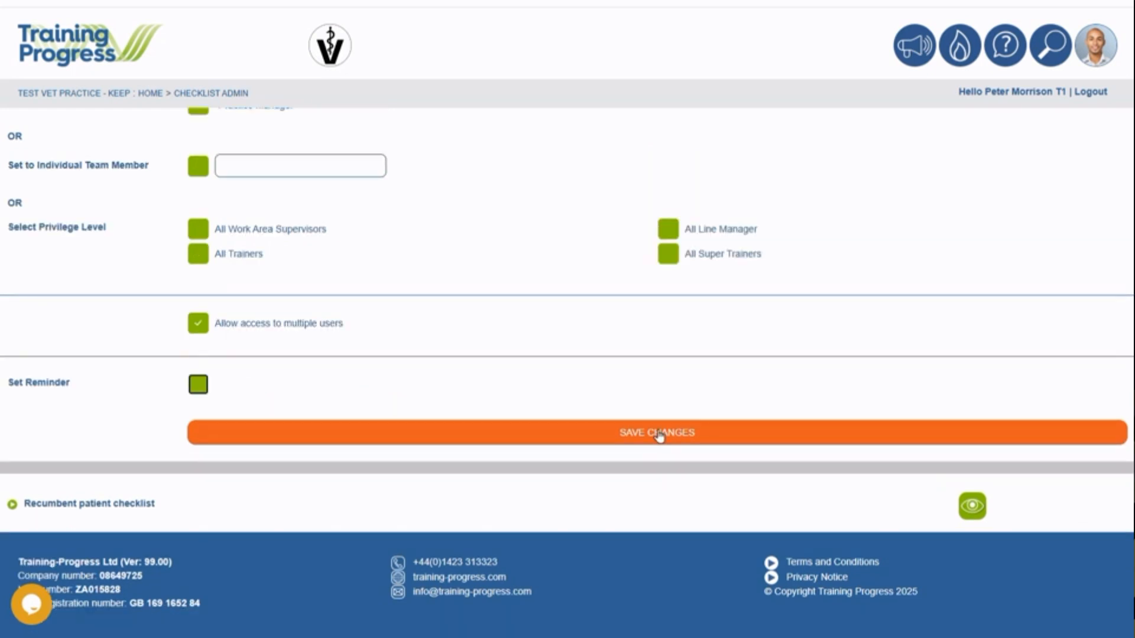
left_click(659, 433)
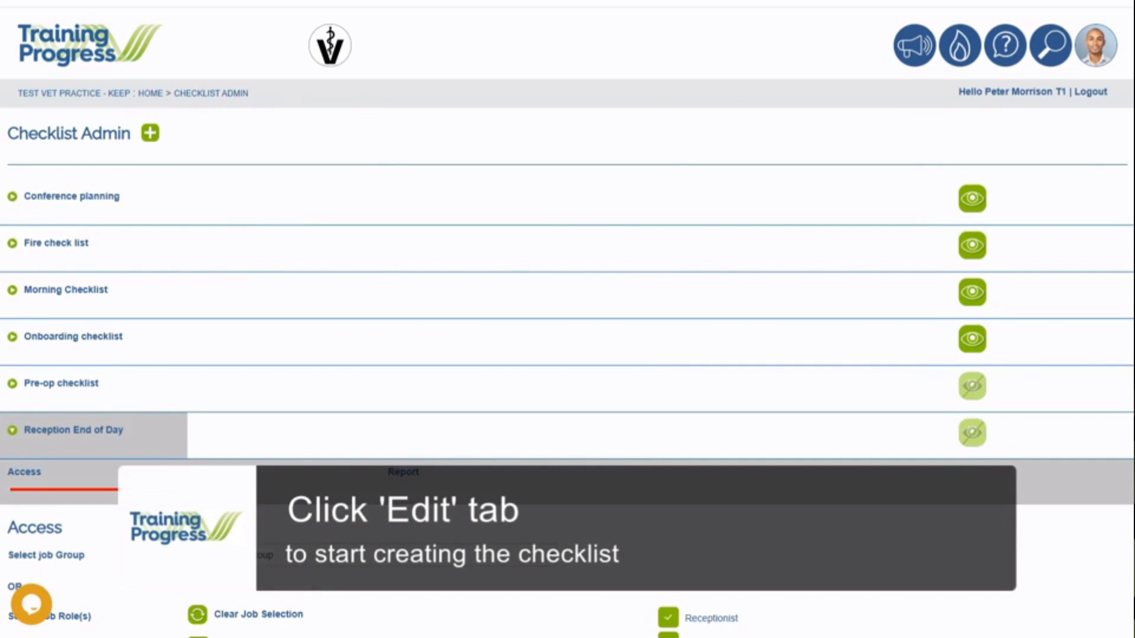
Step: Edit the Reception End of Day checklist so that item 1 is "Cash up" with the associated element "cashing up"
left_click(206, 473)
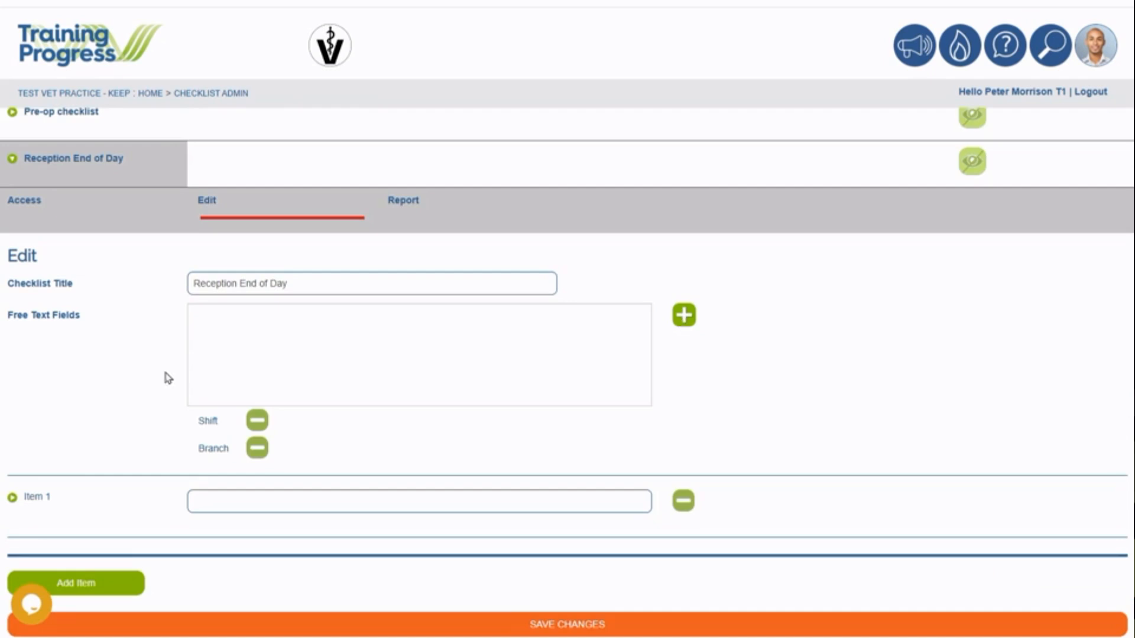
scroll(52, 390, "down", 1)
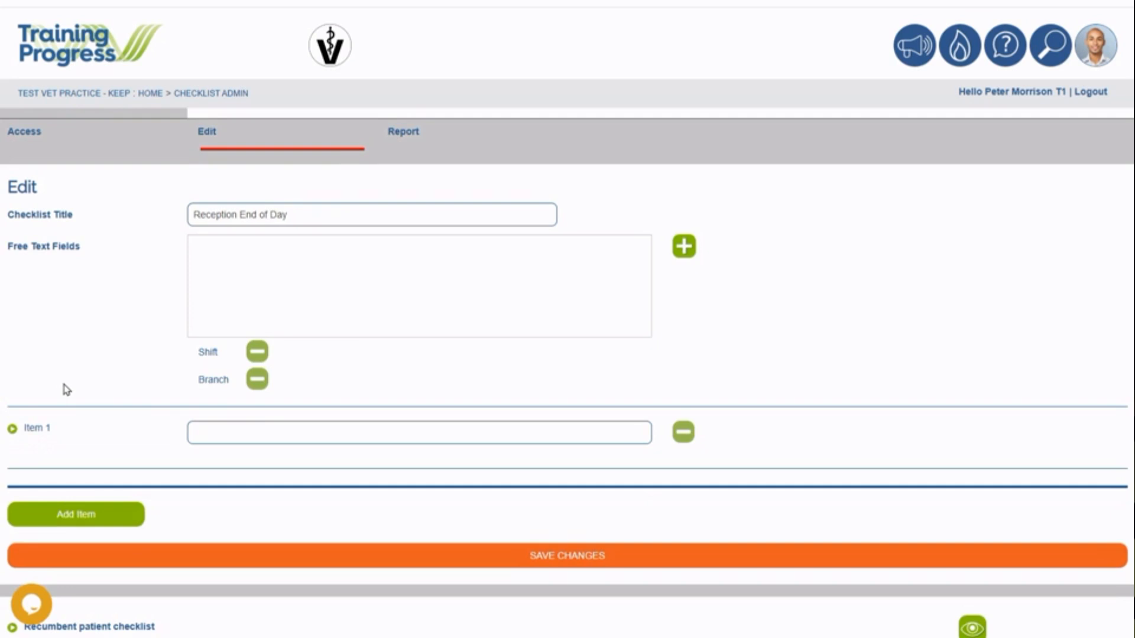
left_click(212, 432)
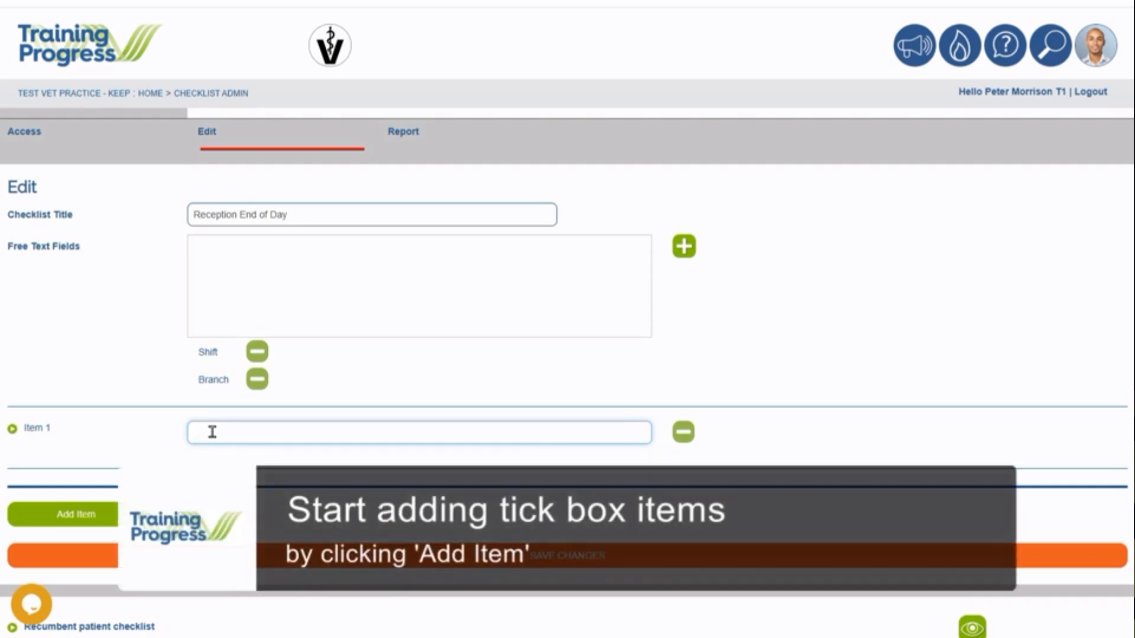
type("Cash up")
left_click(12, 432)
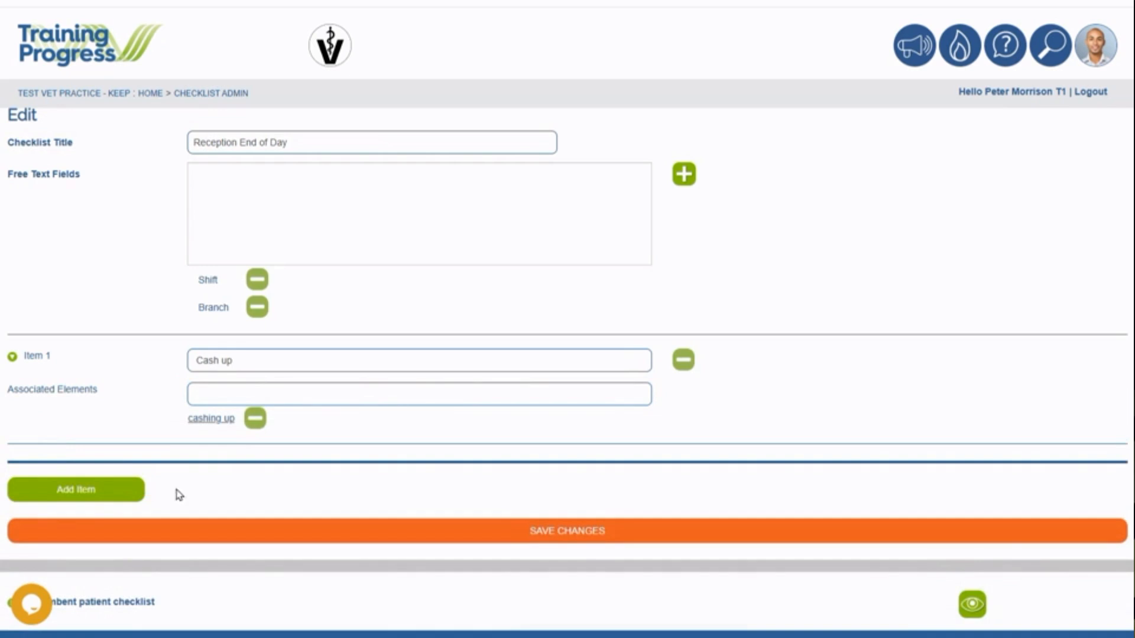
Step: Add the items "Empty bins" and "Clean the floor", associating "How to use the rotowash" and "Slips and trips risk assessment" with the floor item
left_click(67, 490)
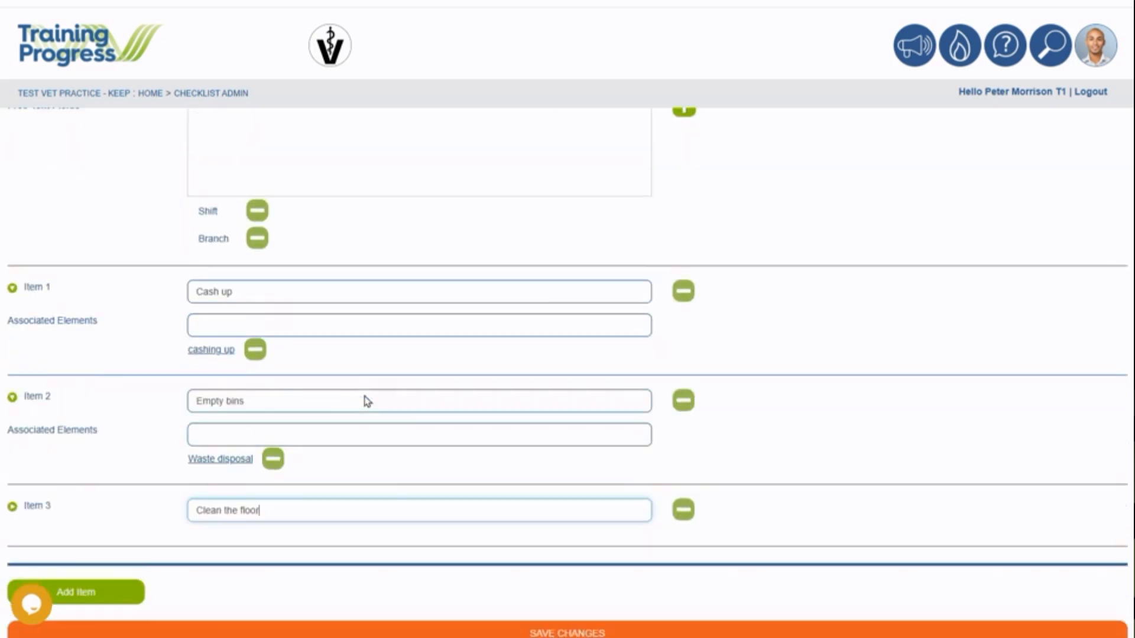
left_click(12, 507)
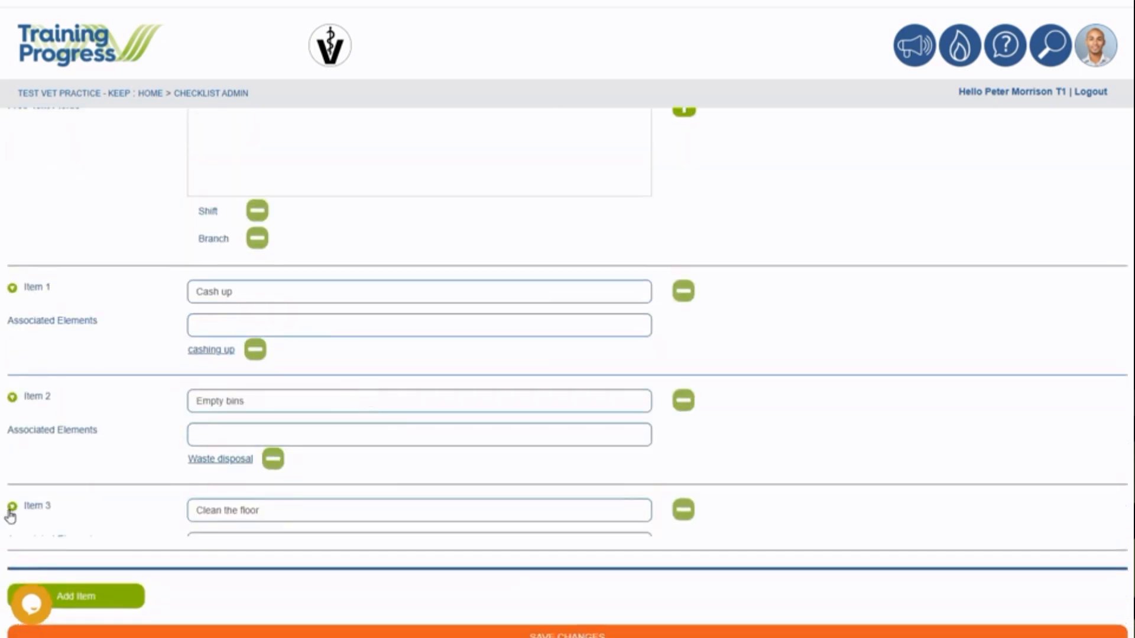
left_click(202, 543)
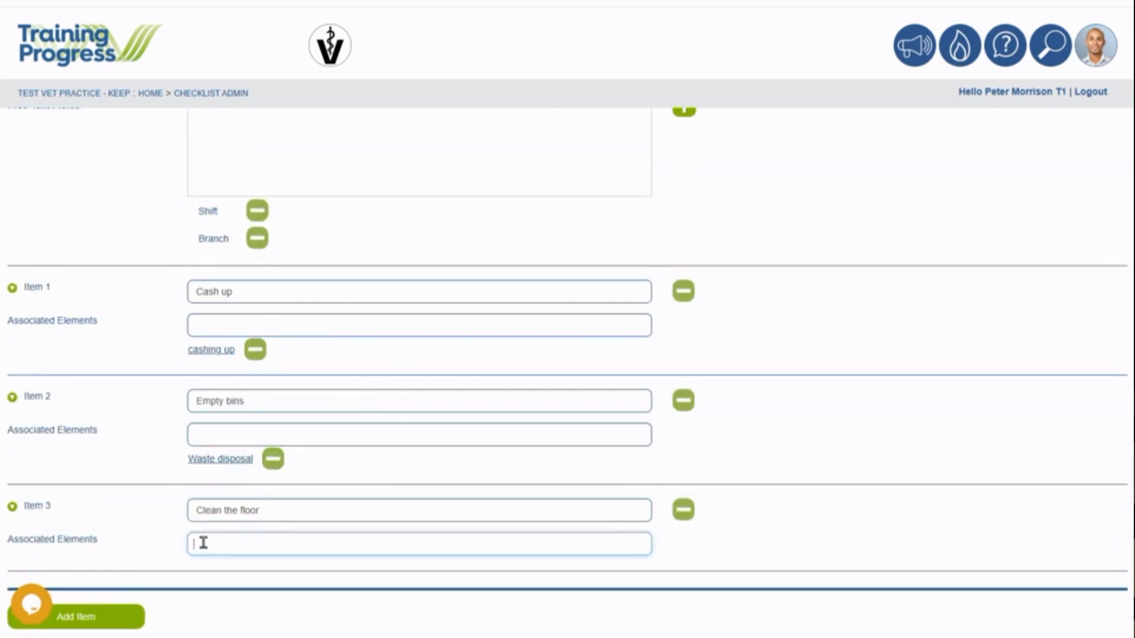
type("rot")
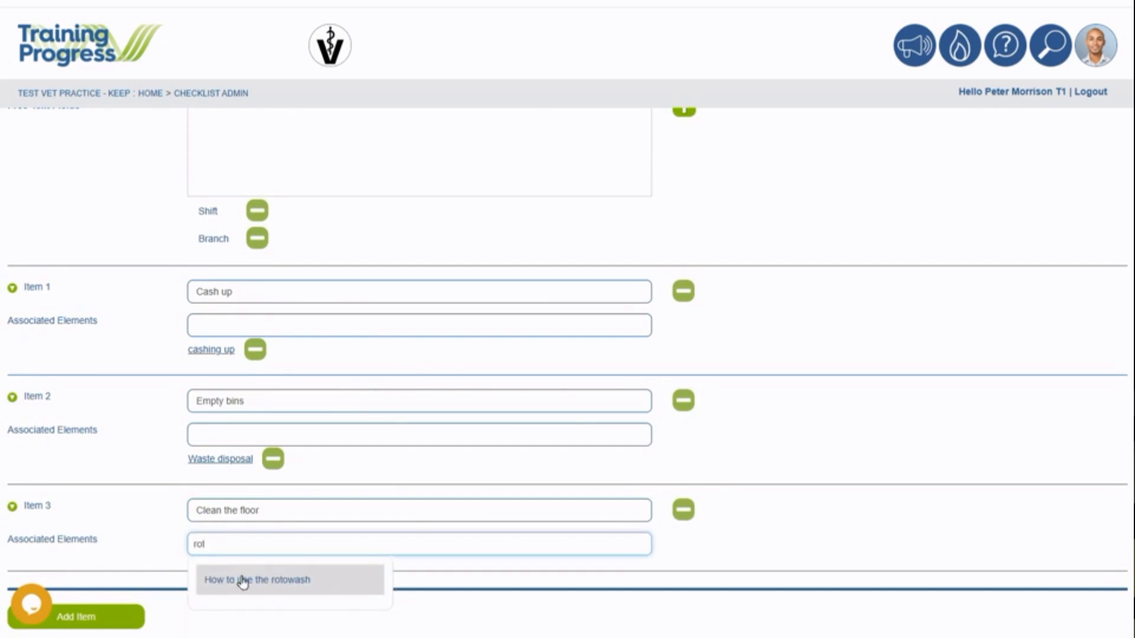
left_click(240, 580)
scroll(198, 524, "down", 4)
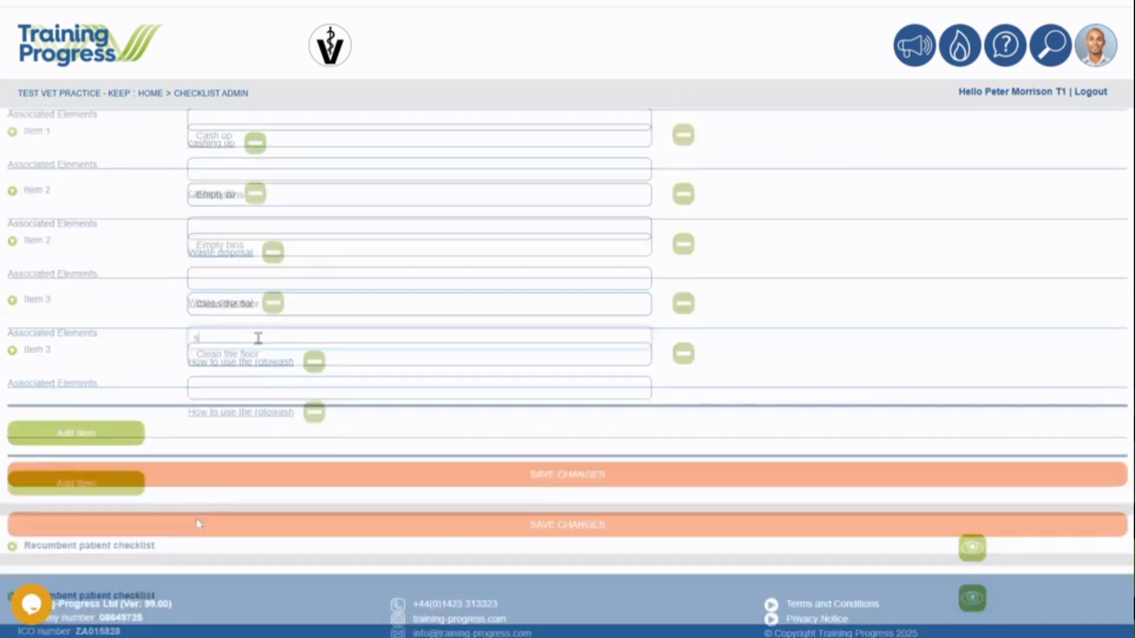
type("lip")
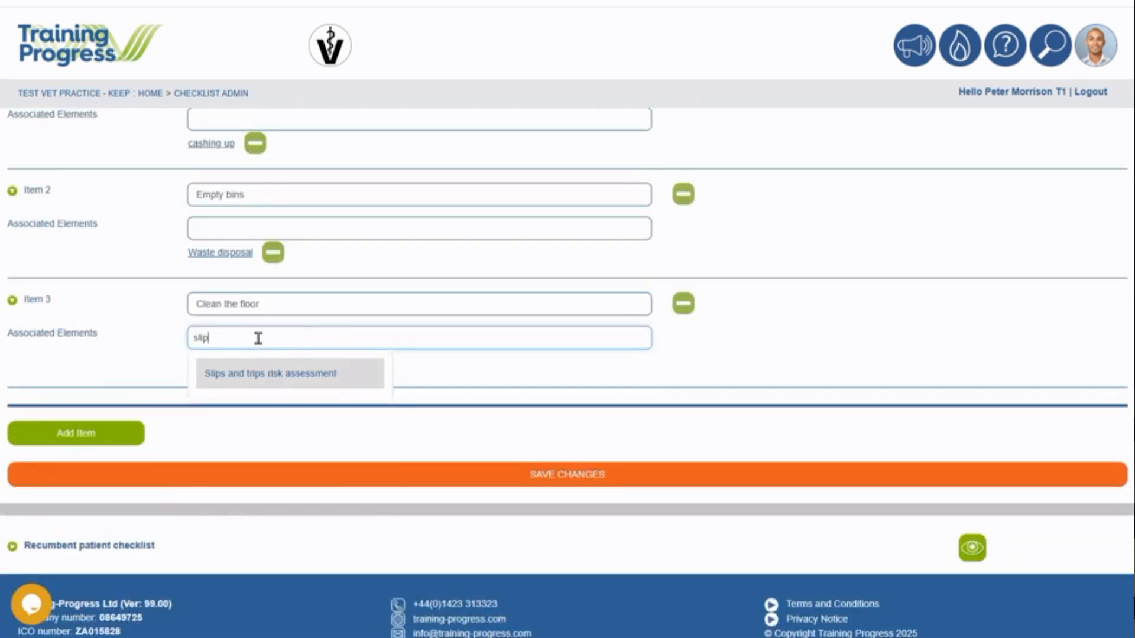
left_click(279, 373)
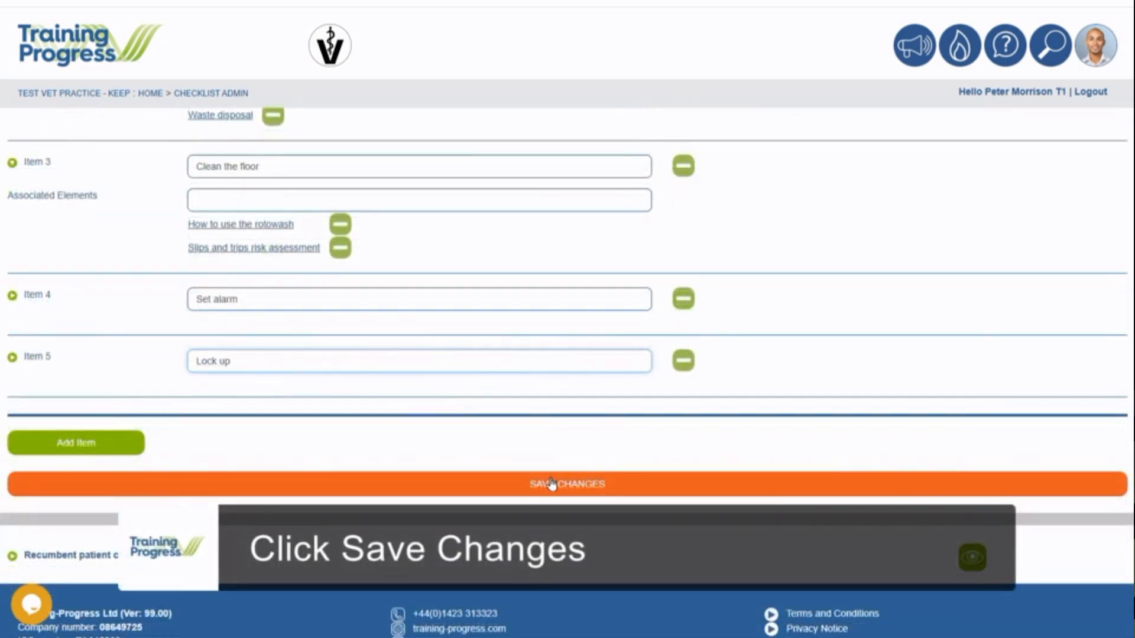
Step: Save the checklist items and make the Reception End of Day checklist visible
left_click(550, 485)
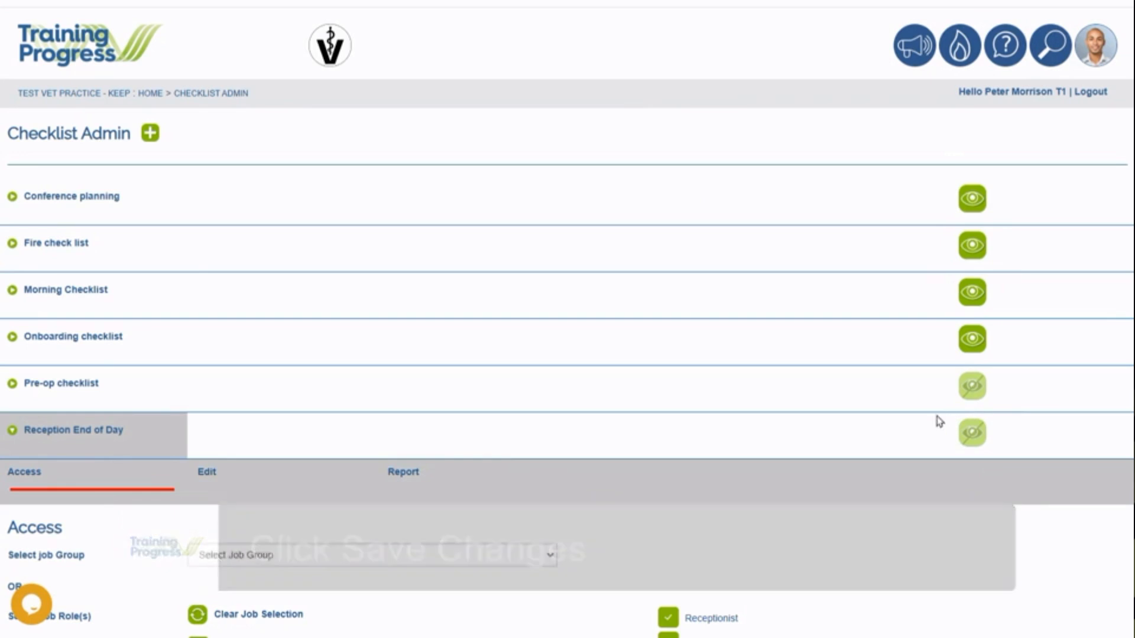
left_click(975, 440)
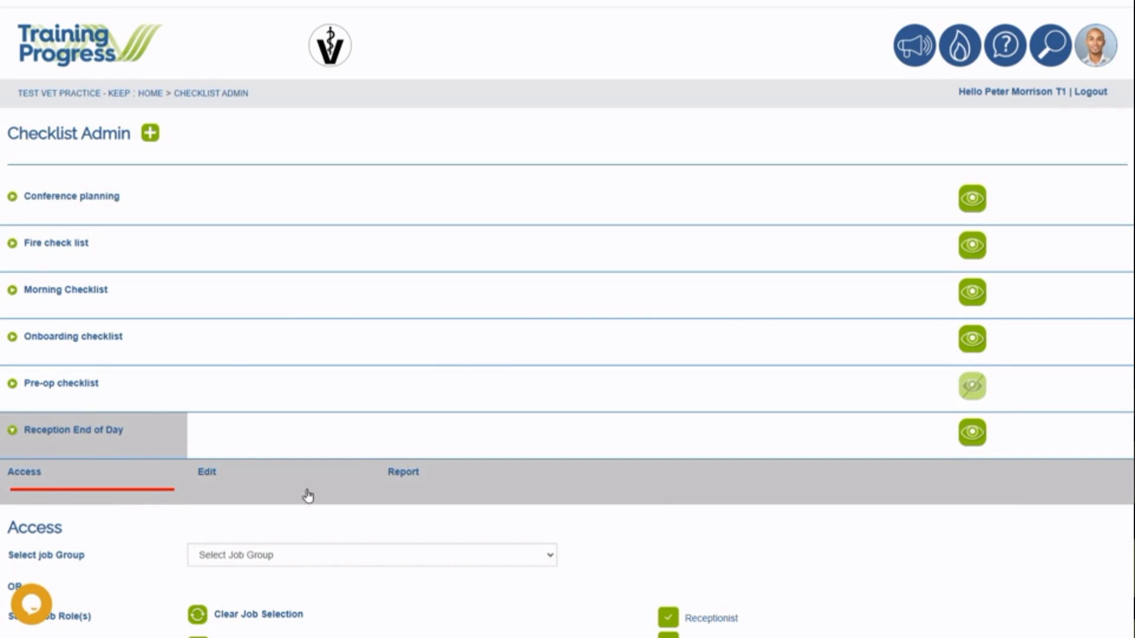
scroll(198, 507, "down", 8)
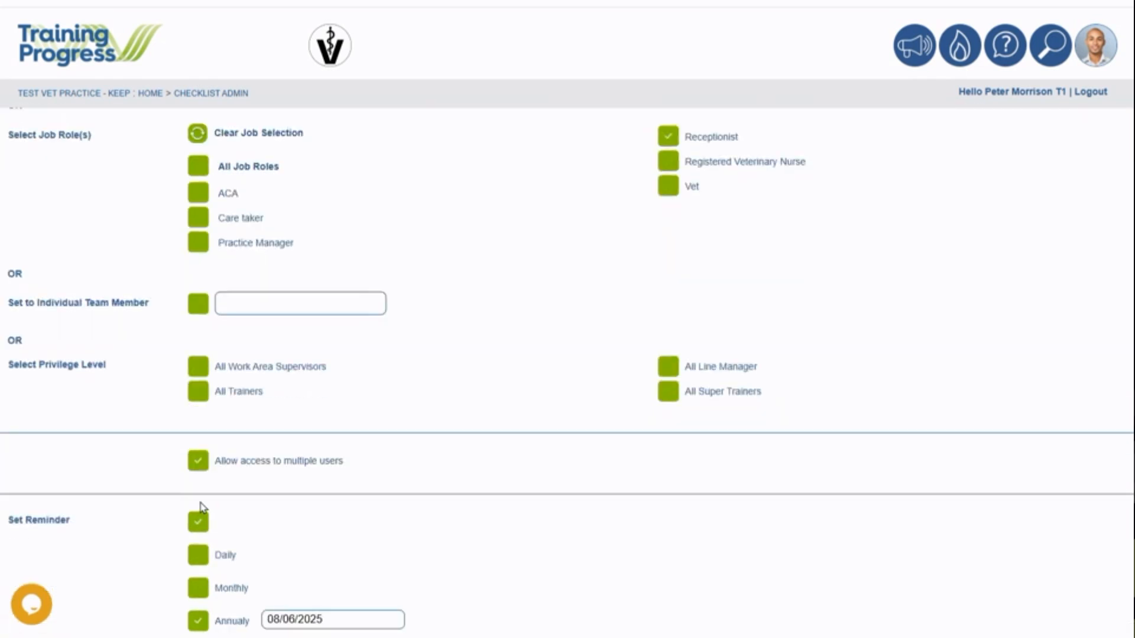
scroll(202, 507, "up", 3)
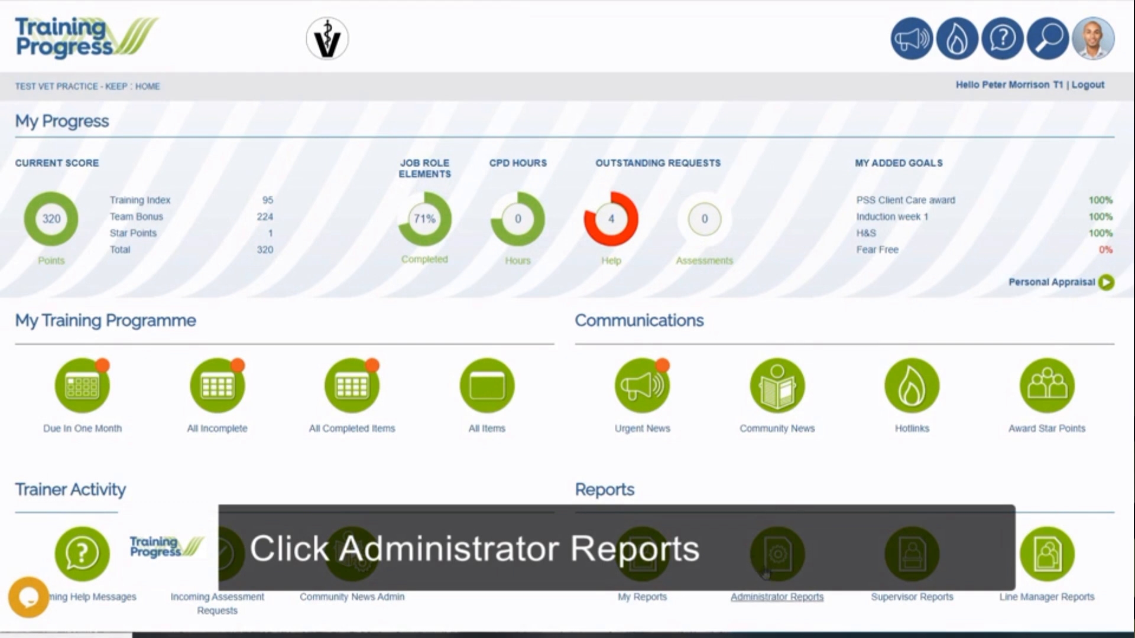
Step: Open the administrator Checklist Report and examine the recorded instances of the Morning Checklist
left_click(786, 564)
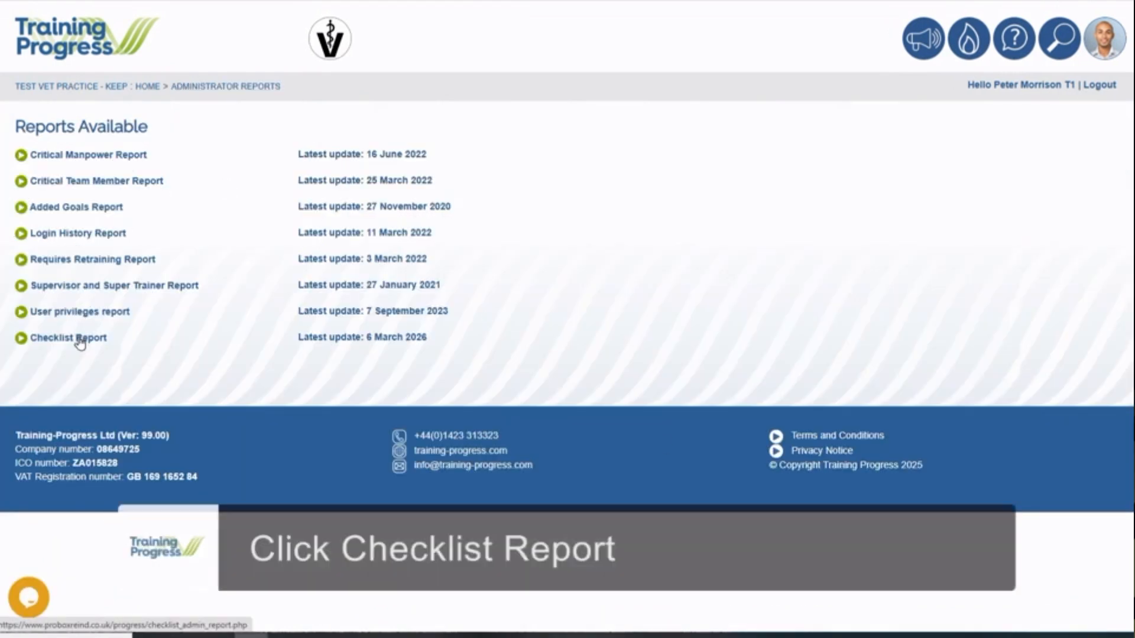
left_click(80, 340)
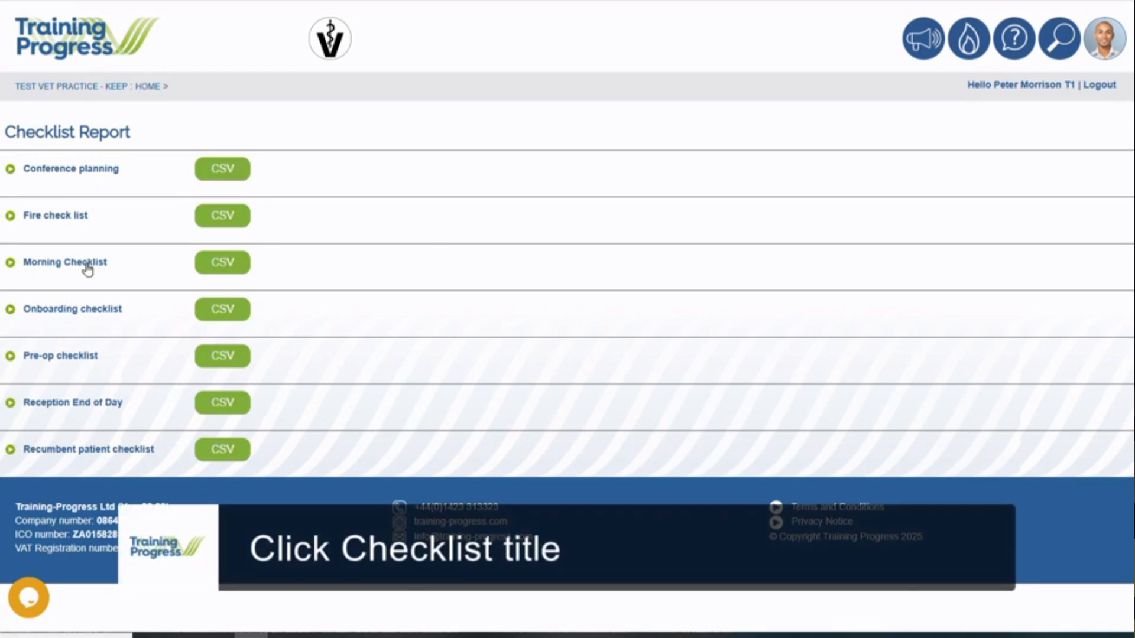
left_click(87, 269)
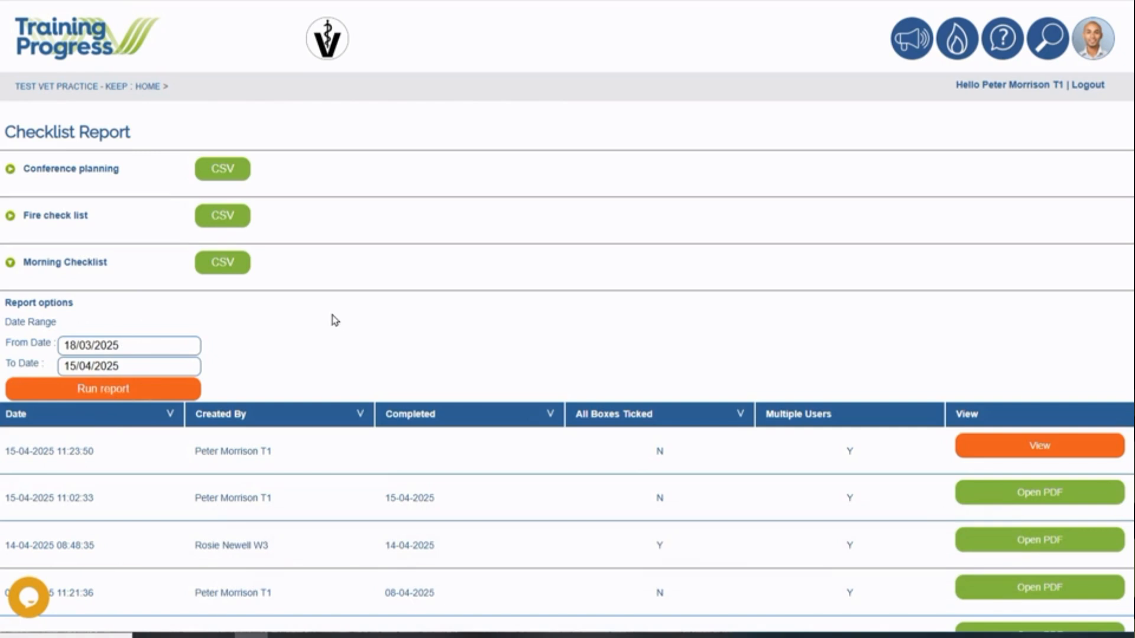
scroll(86, 431, "down", 3)
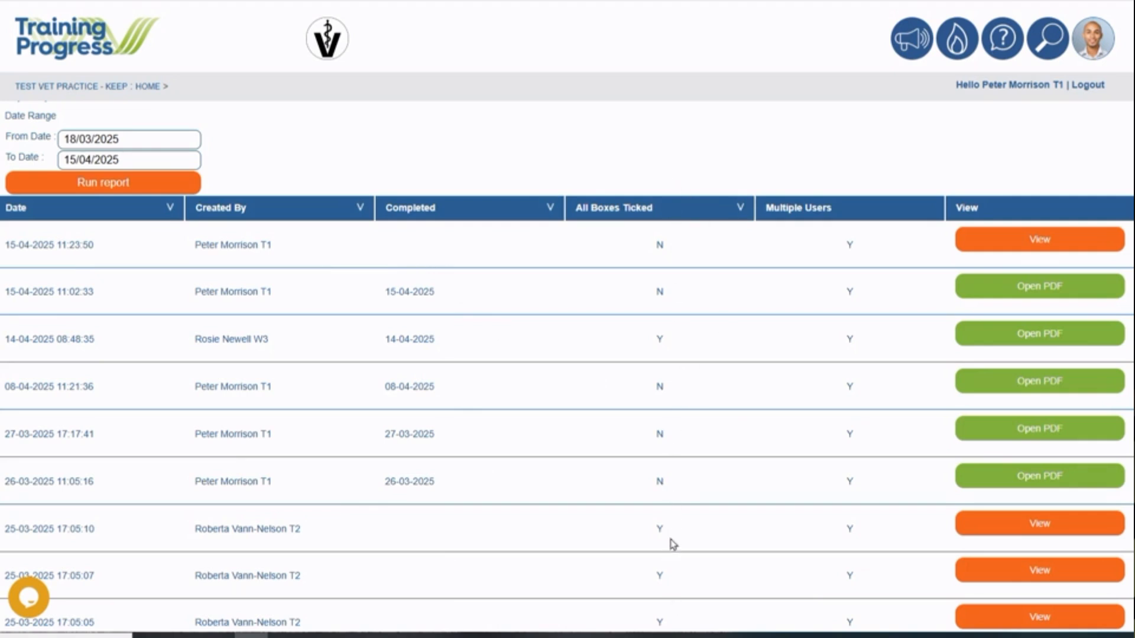
scroll(811, 474, "down", 3)
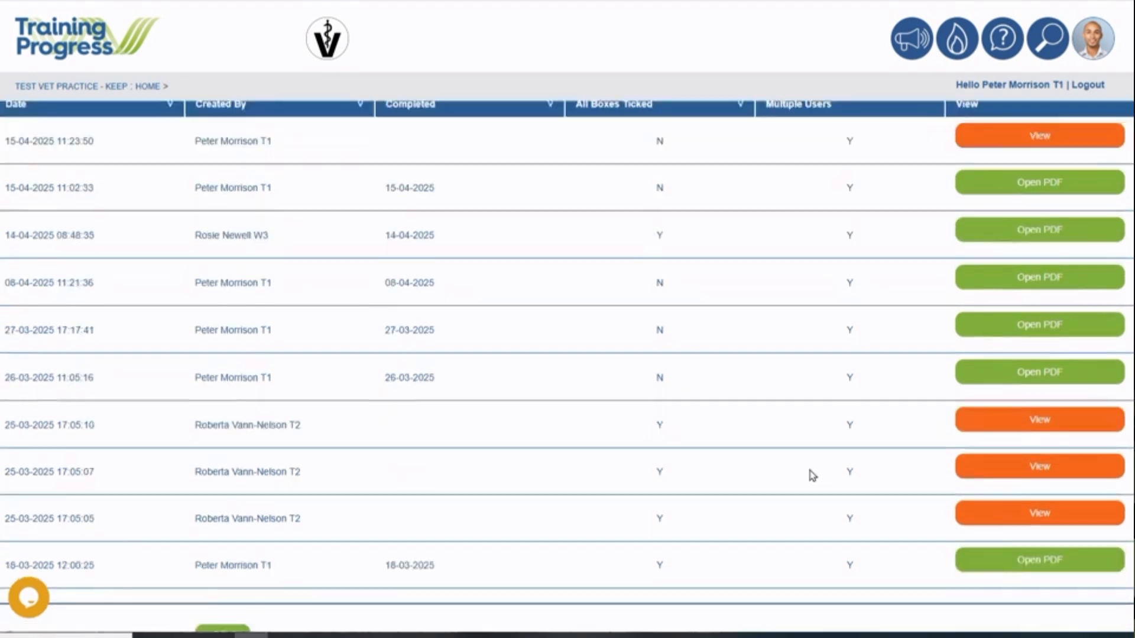
scroll(811, 475, "up", 3)
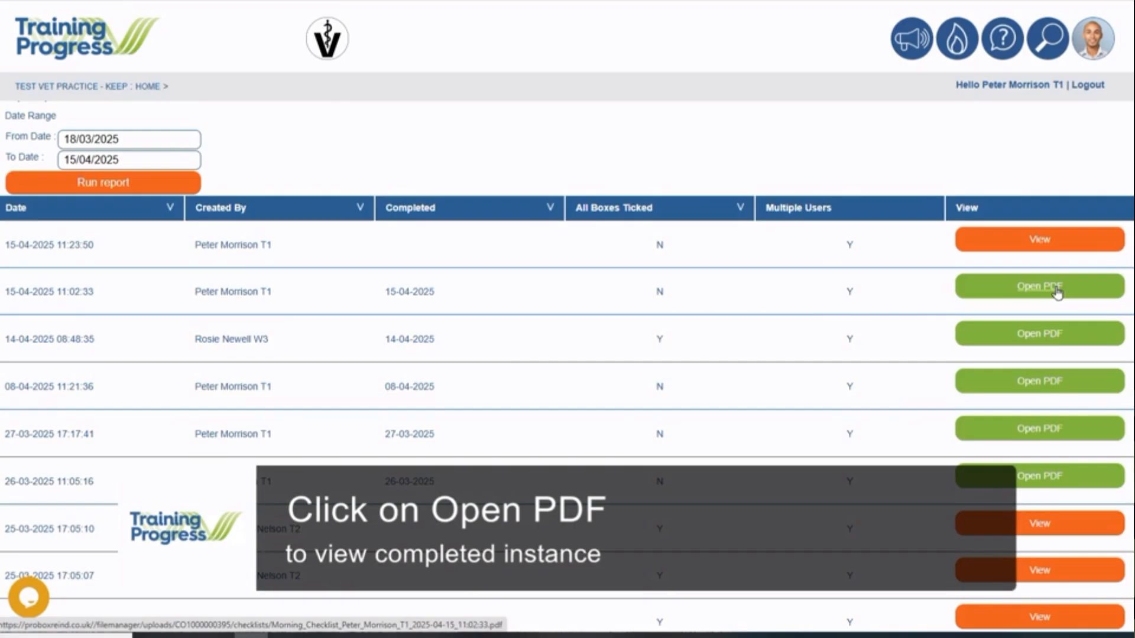
left_click(1057, 292)
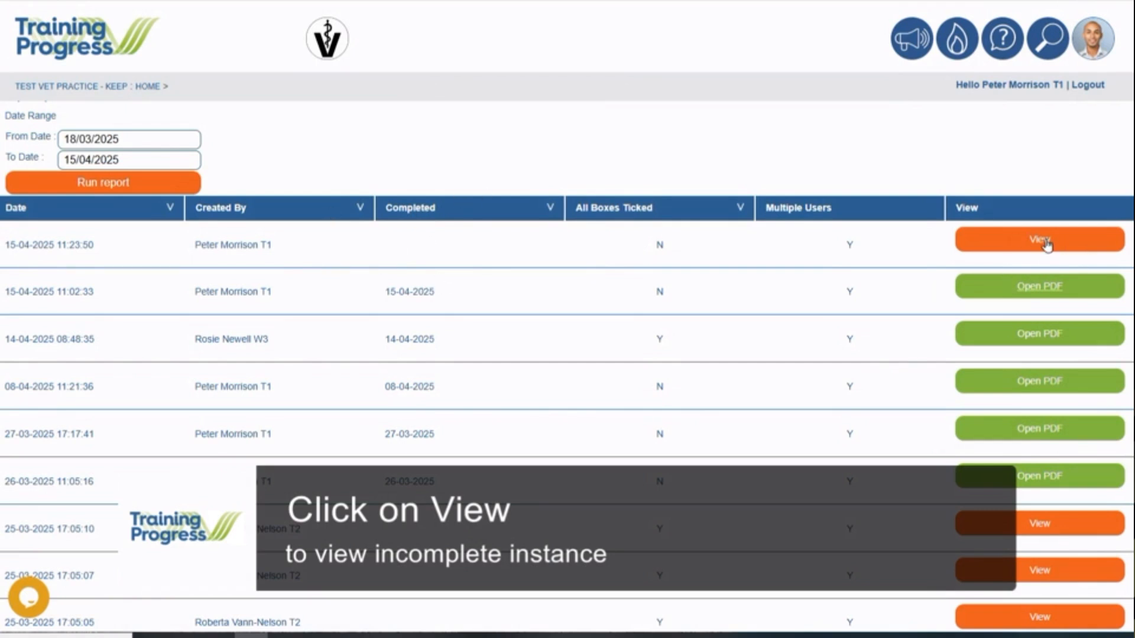
left_click(1044, 243)
scroll(997, 416, "down", 2)
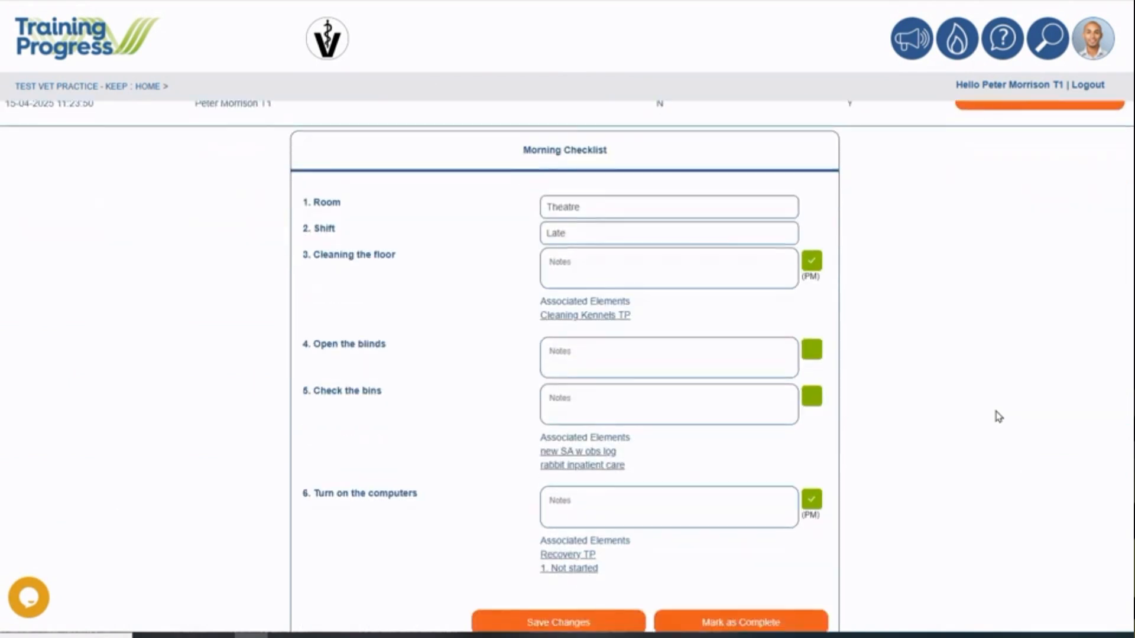
scroll(997, 416, "down", 2)
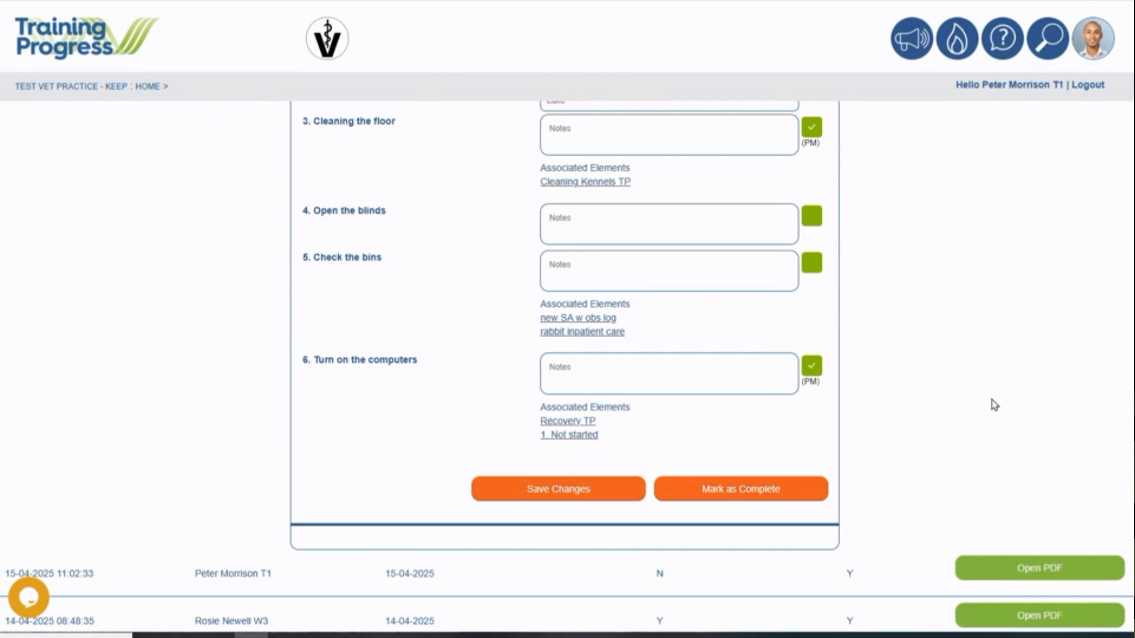
scroll(994, 405, "up", 4)
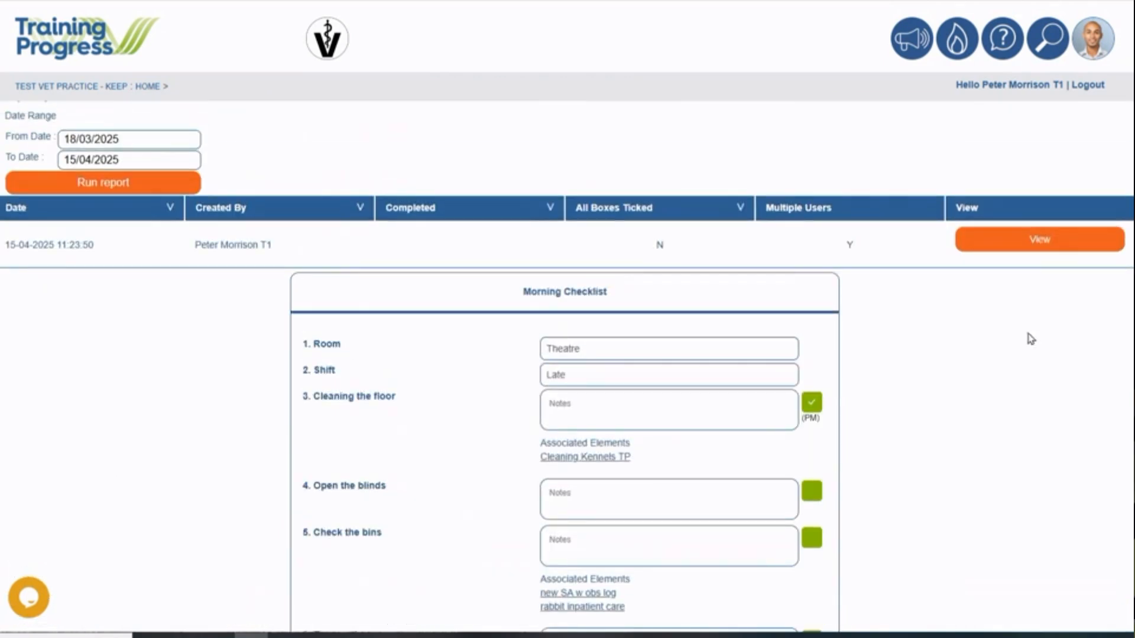
left_click(1035, 242)
scroll(603, 278, "up", 3)
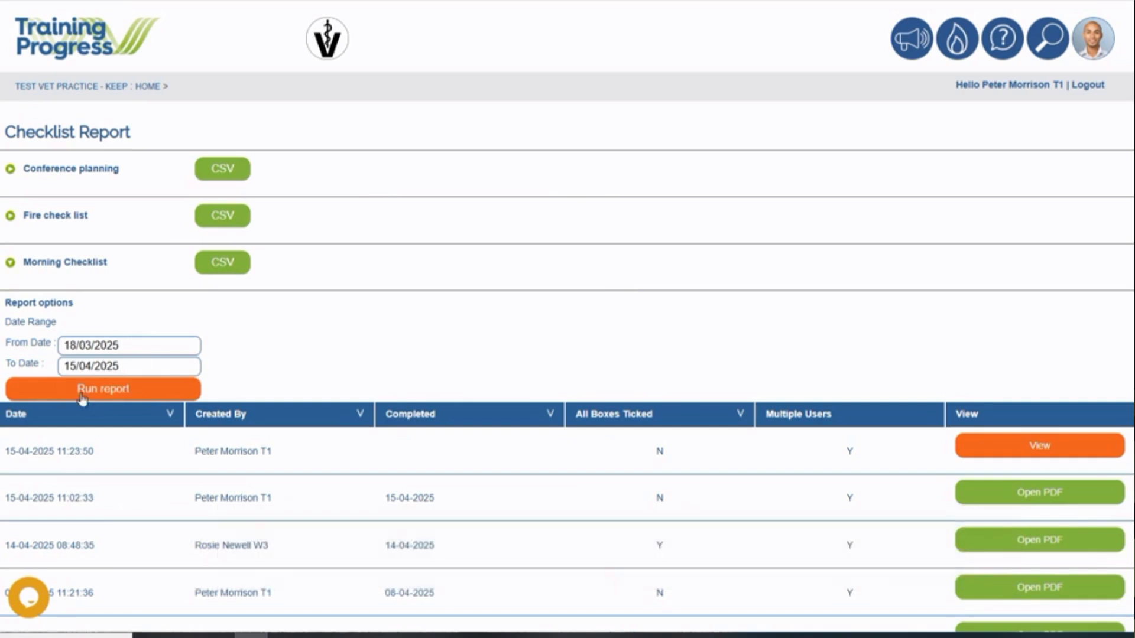
Step: Export the Morning Checklist report as CSV to Excel and widen the columns from Created by to Completed time
left_click(220, 268)
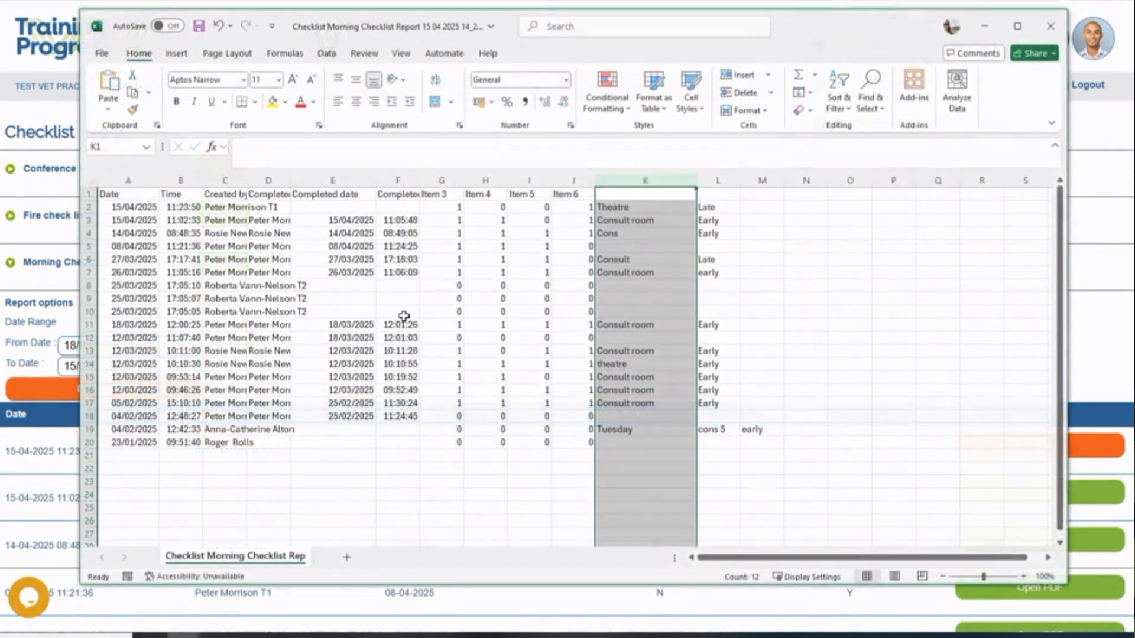
left_click(207, 505)
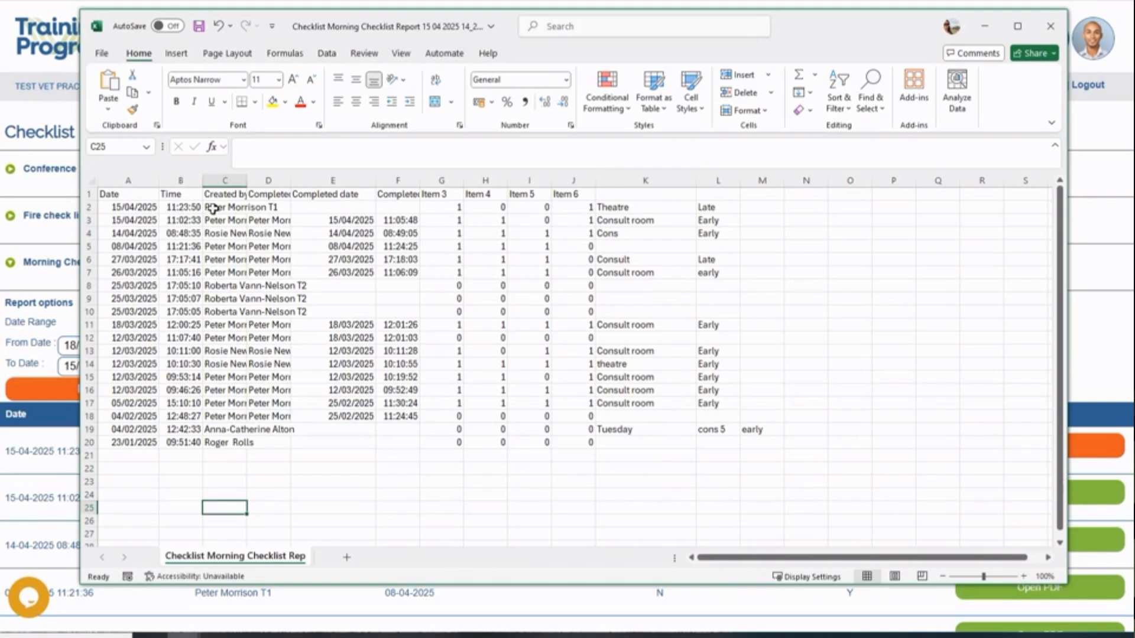
left_click_drag(242, 180, 394, 179)
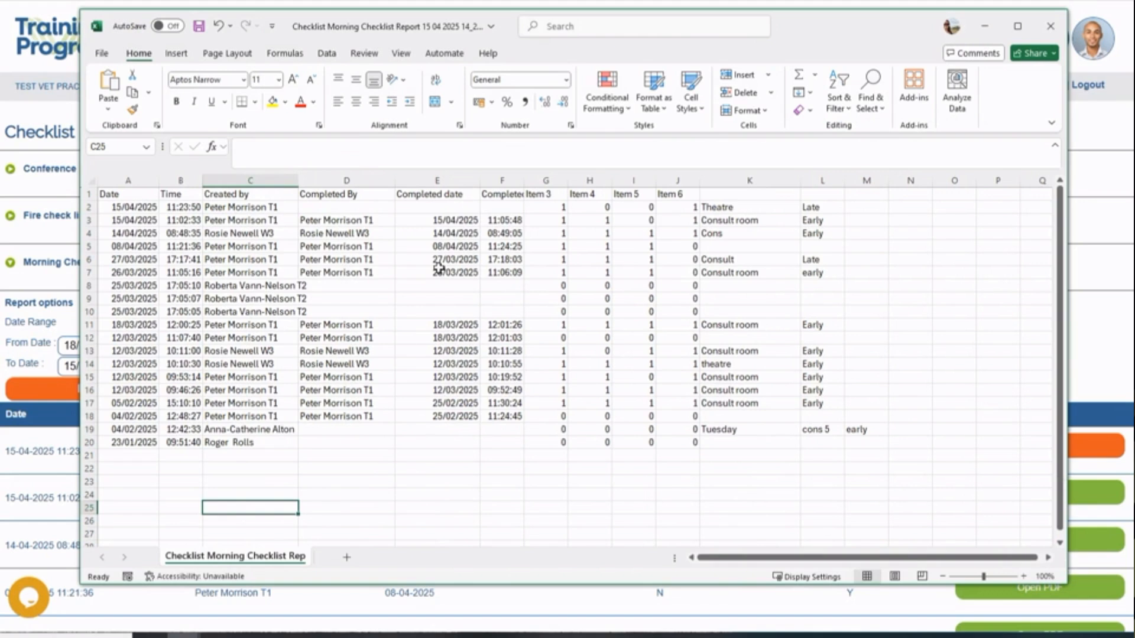
left_click_drag(527, 178, 567, 178)
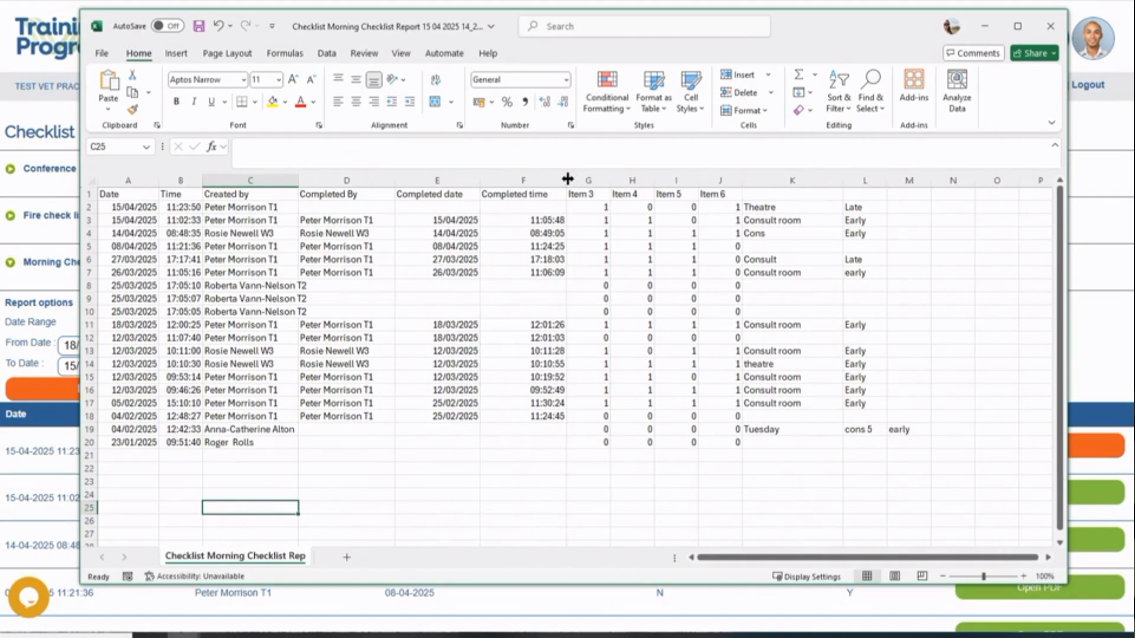